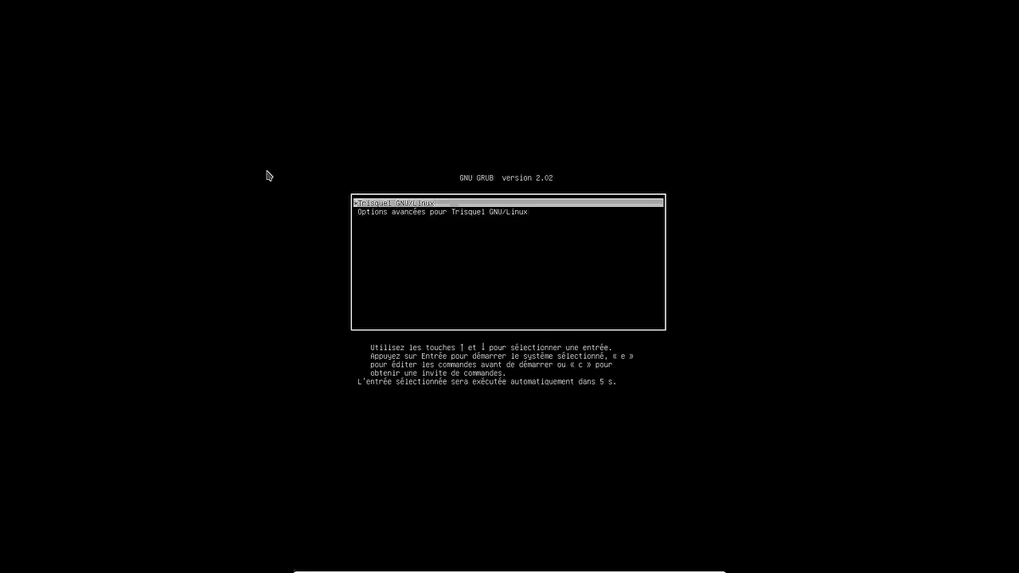
- Boot the Trisquel GNU/Linux entry and lower the sound volume slightly on the login screen
{"action": "key", "text": "Return"}
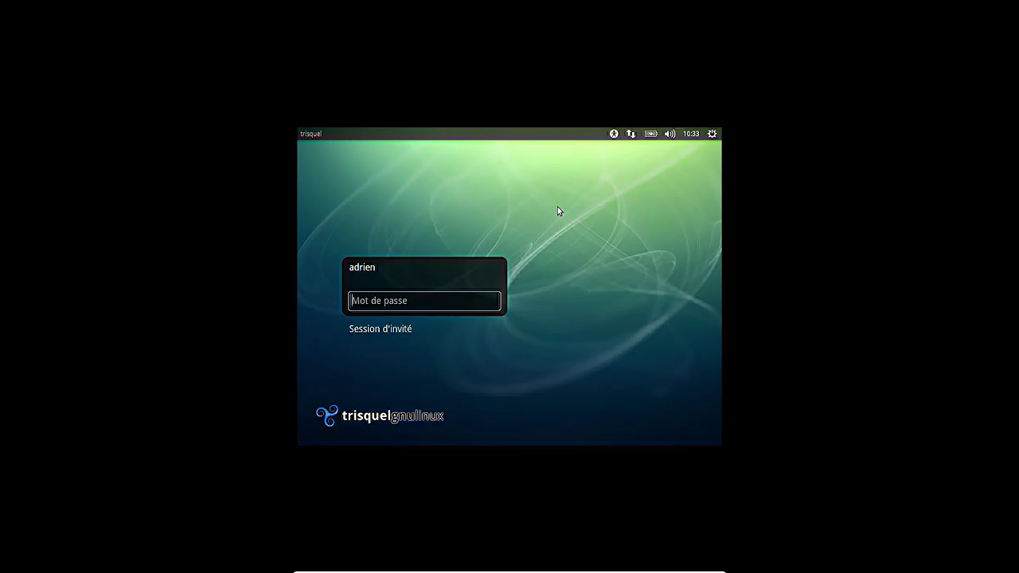
{"action": "left_click", "coordinate": [669, 134]}
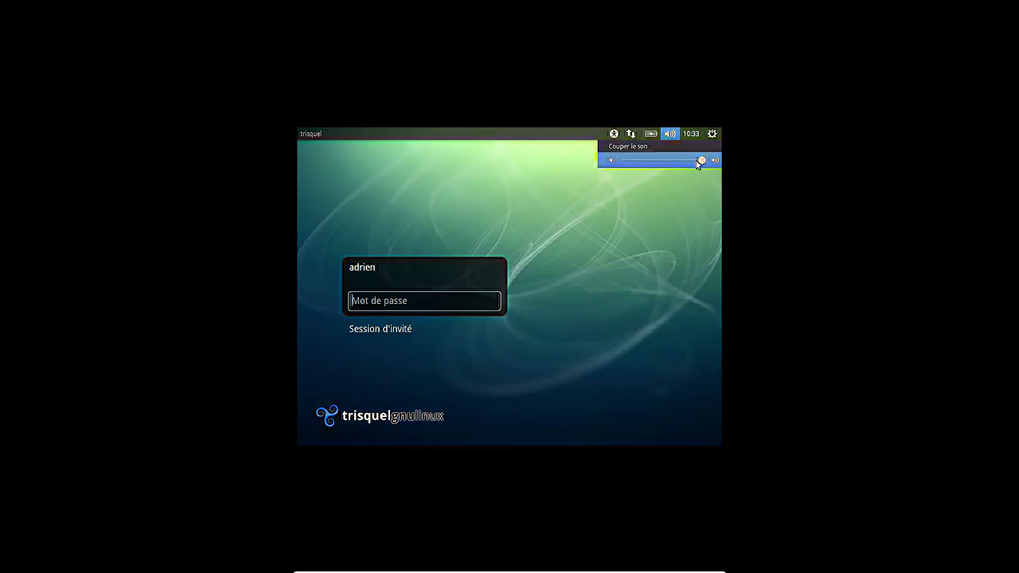
{"action": "left_click_drag", "start_coordinate": [699, 160], "coordinate": [678, 160]}
{"action": "left_click", "coordinate": [561, 234]}
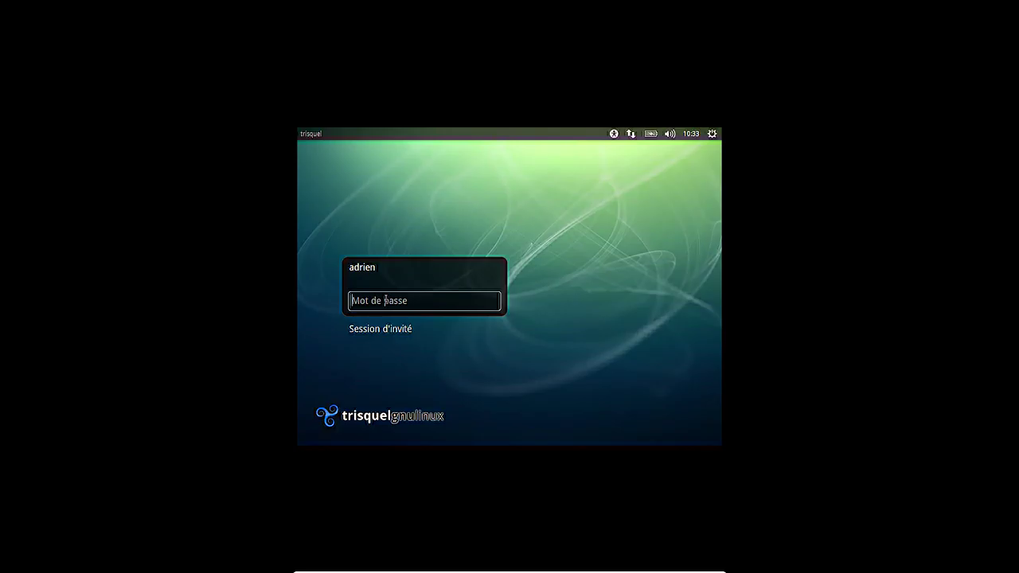
- Log in to the desktop session by entering the account password
{"action": "type", "text": "••••••••"}
{"action": "key", "text": "Return"}
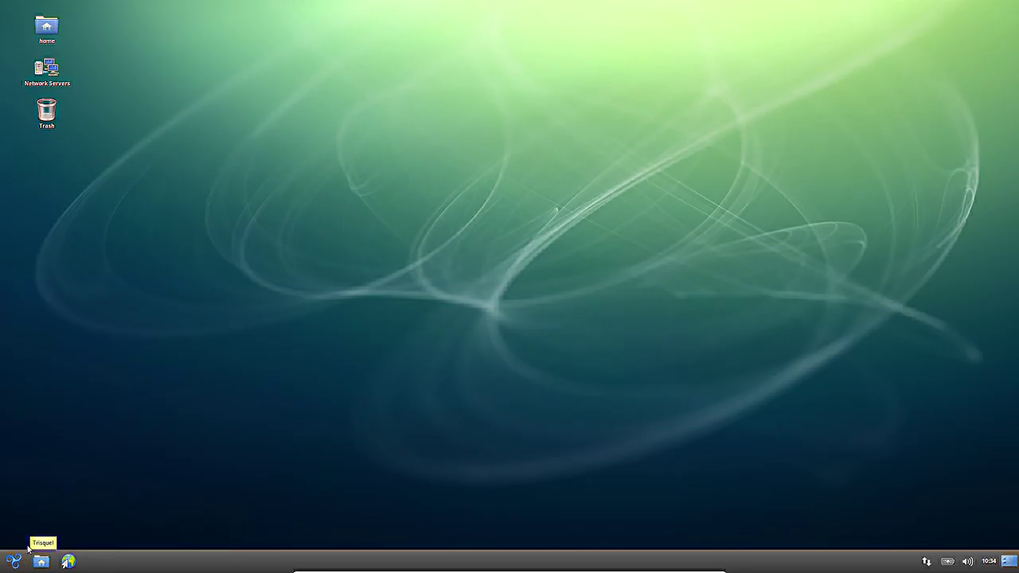
- Look at the Accès universel options in the system settings and close the settings window
{"action": "left_click", "coordinate": [12, 566]}
{"action": "left_click", "coordinate": [84, 467]}
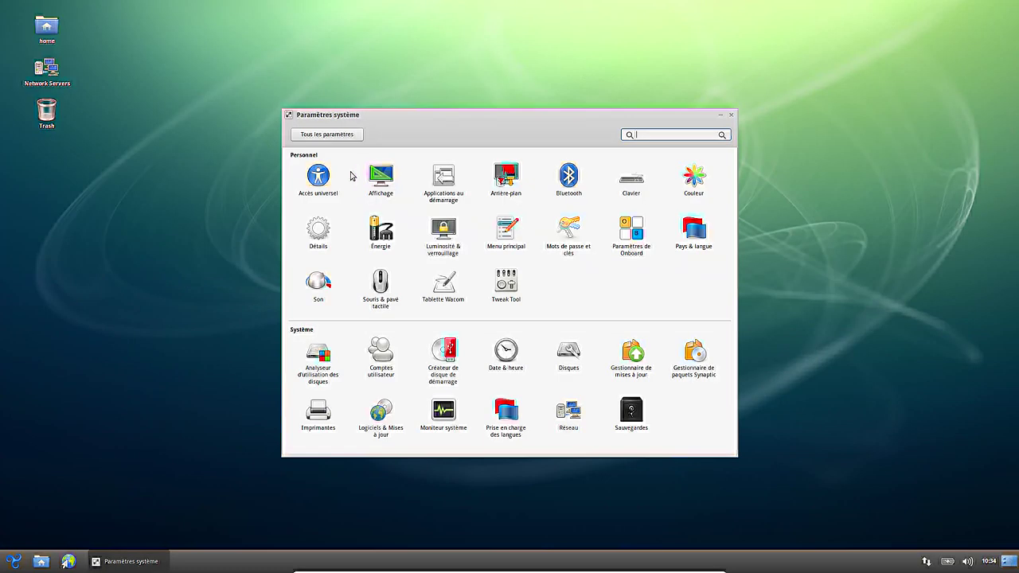
{"action": "left_click", "coordinate": [332, 181]}
{"action": "left_click", "coordinate": [708, 224]}
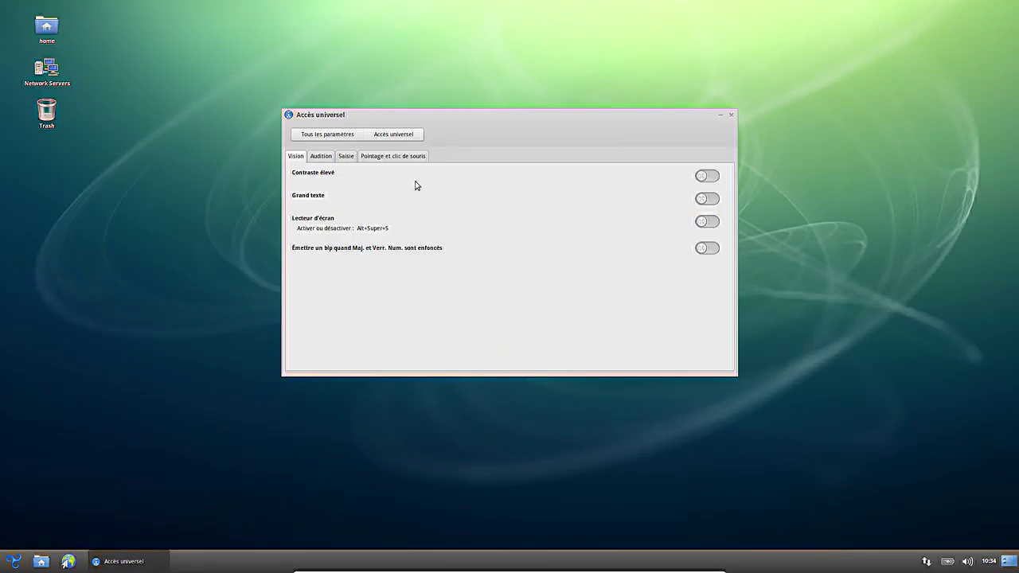
{"action": "left_click", "coordinate": [347, 140]}
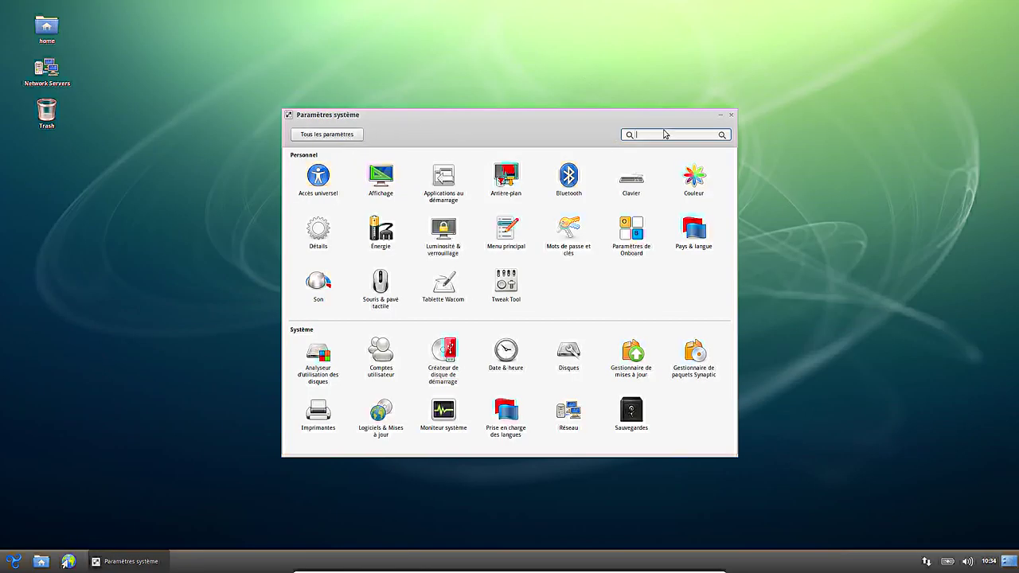
{"action": "left_click", "coordinate": [730, 117]}
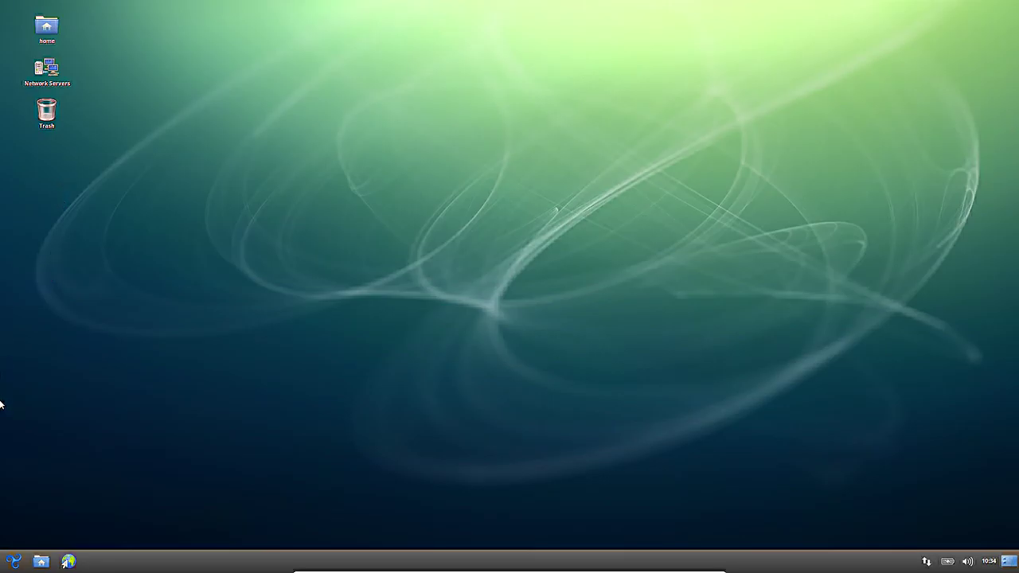
- View the Détails overview in the system settings and return to the list of all settings
{"action": "left_click", "coordinate": [14, 561]}
{"action": "left_click", "coordinate": [48, 467]}
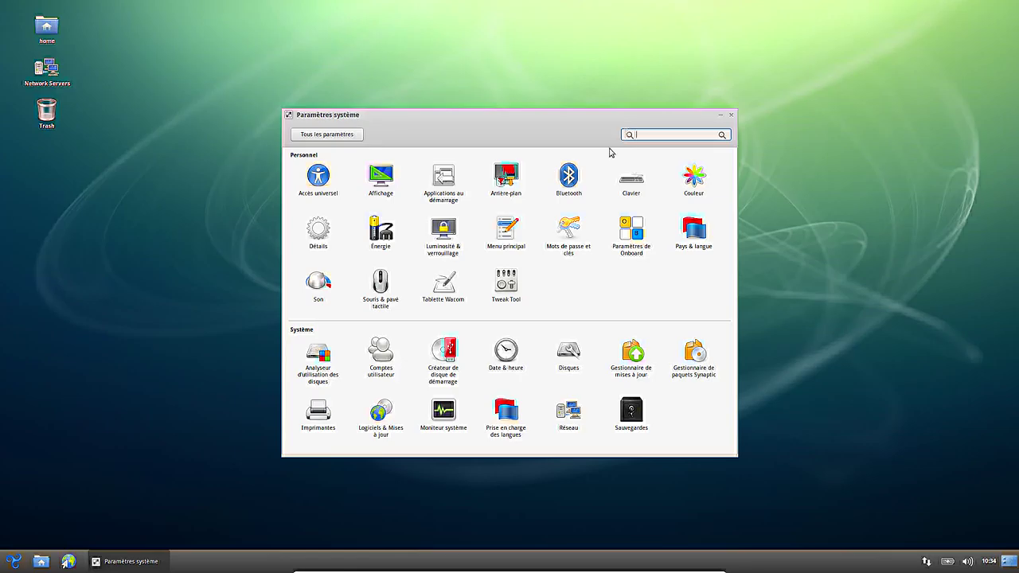
{"action": "left_click", "coordinate": [319, 238]}
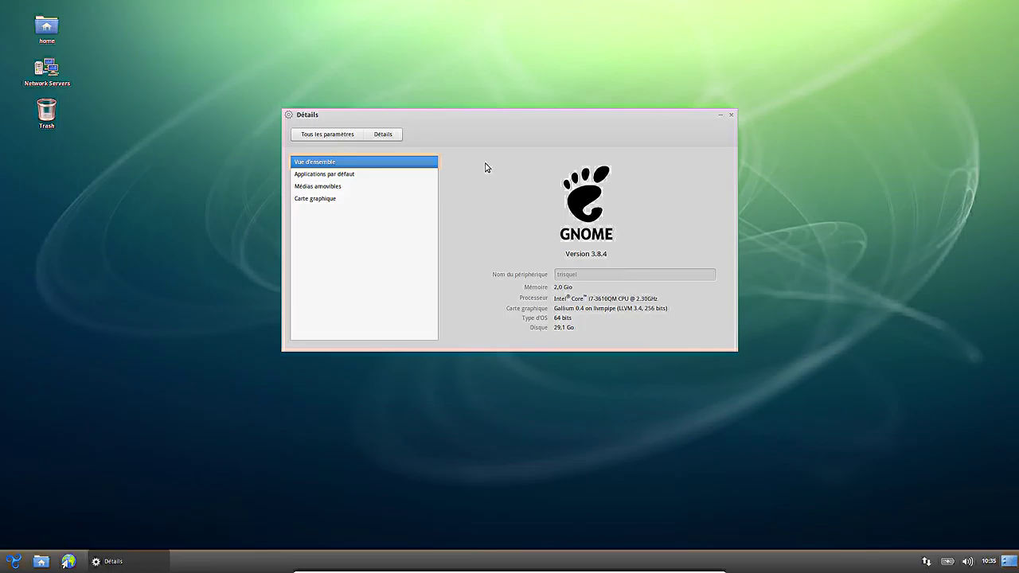
{"action": "left_click", "coordinate": [327, 136]}
- Examine the file systems, resources and processes in Moniteur système, and close it
{"action": "left_click", "coordinate": [454, 420]}
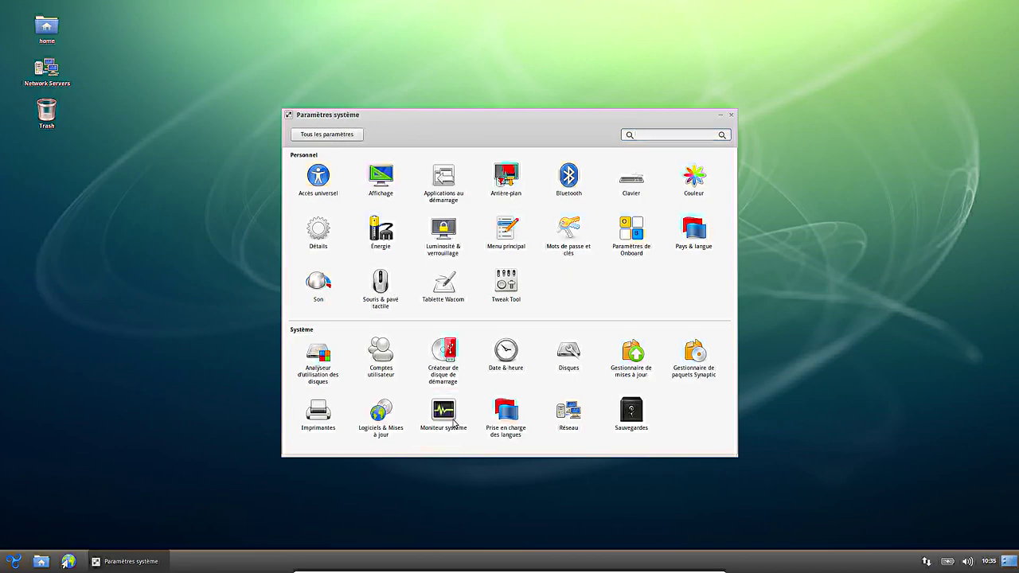
{"action": "left_click_drag", "start_coordinate": [131, 8], "coordinate": [572, 145]}
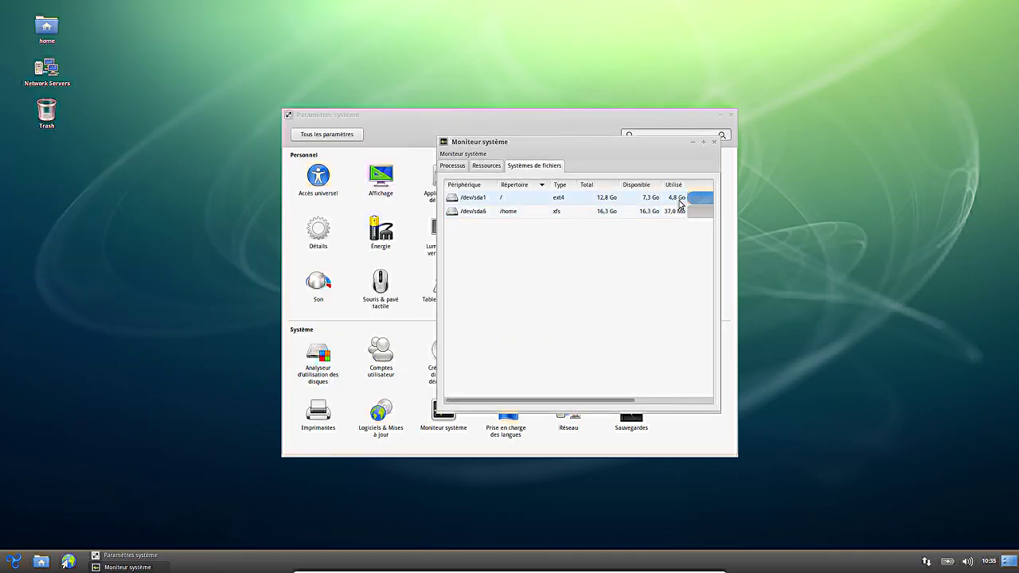
{"action": "left_click", "coordinate": [476, 168]}
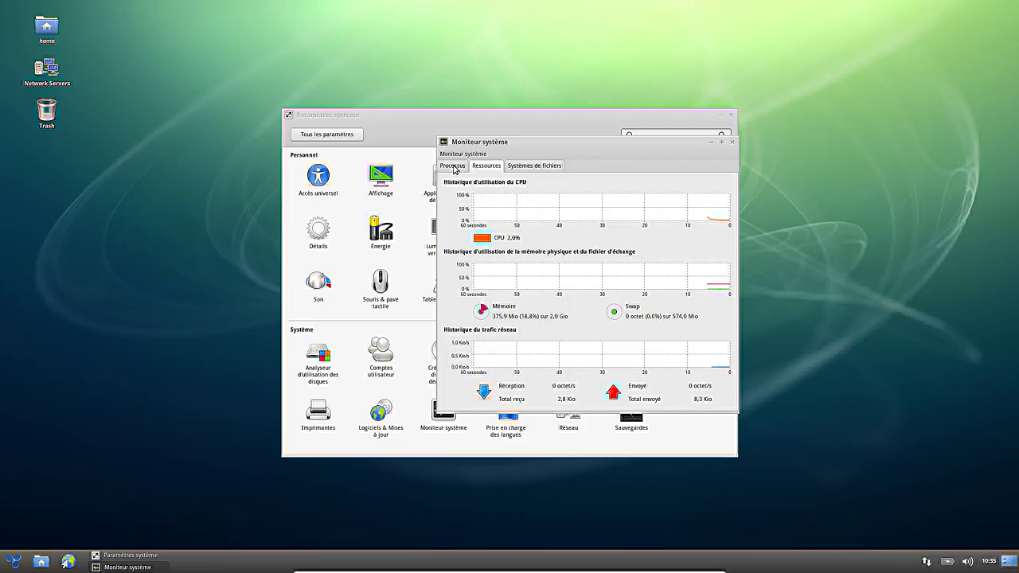
{"action": "left_click", "coordinate": [454, 168]}
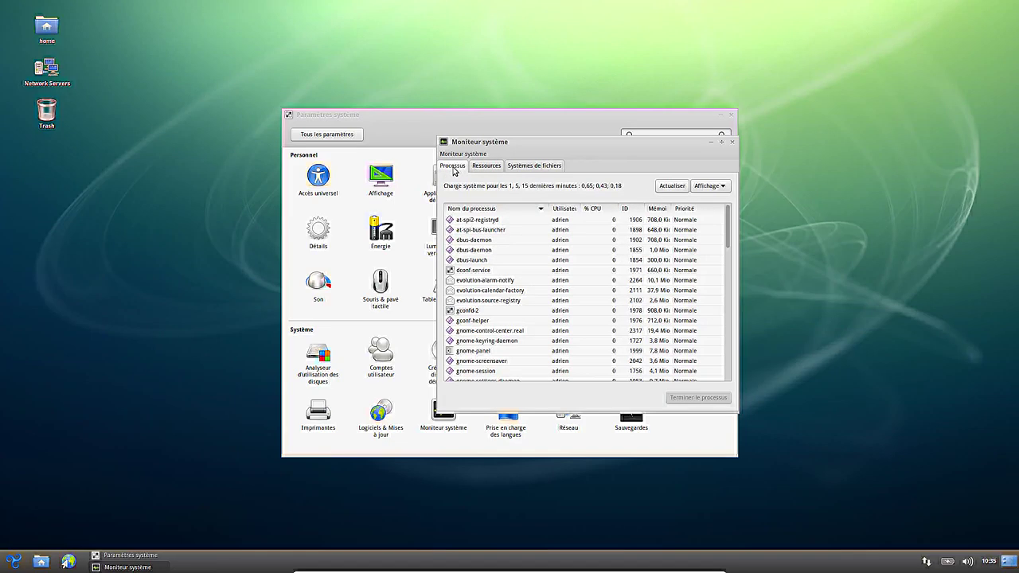
{"action": "left_click", "coordinate": [734, 143]}
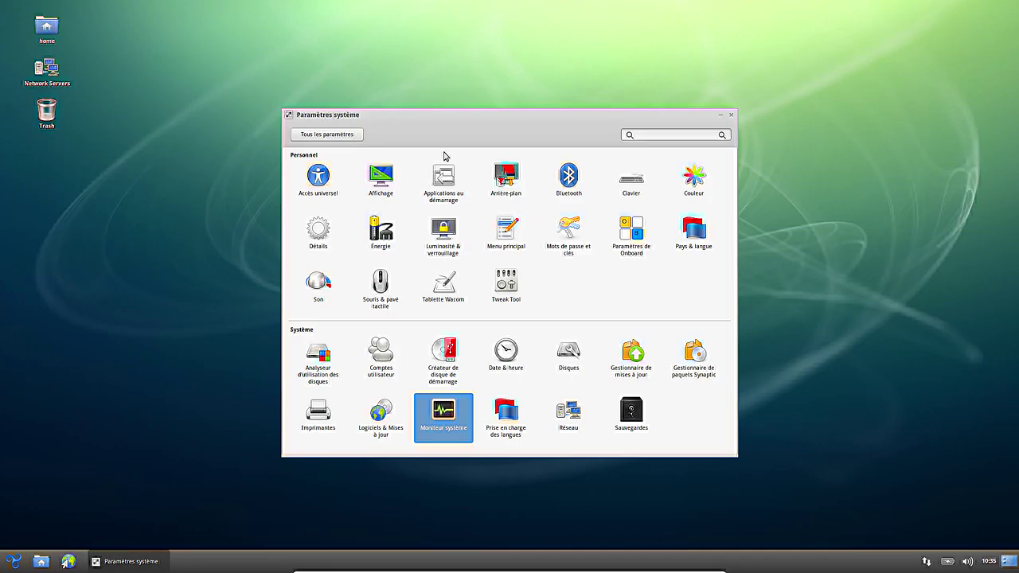
- Hide the Trash and Mounted Volumes desktop icons in Tweak Tool's Bureau settings, keeping Home and Network Servers shown
{"action": "left_click", "coordinate": [515, 279]}
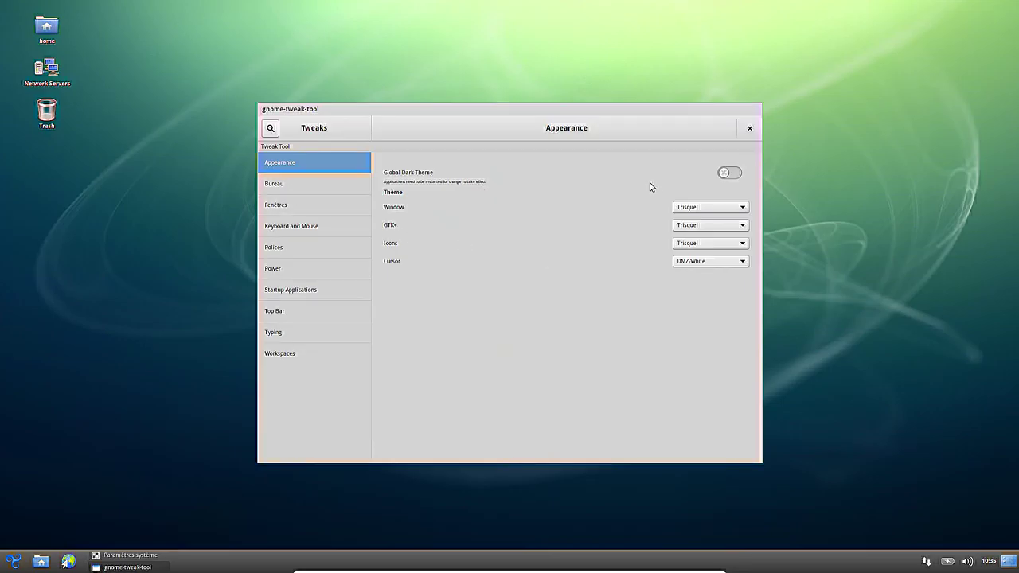
{"action": "left_click", "coordinate": [307, 187]}
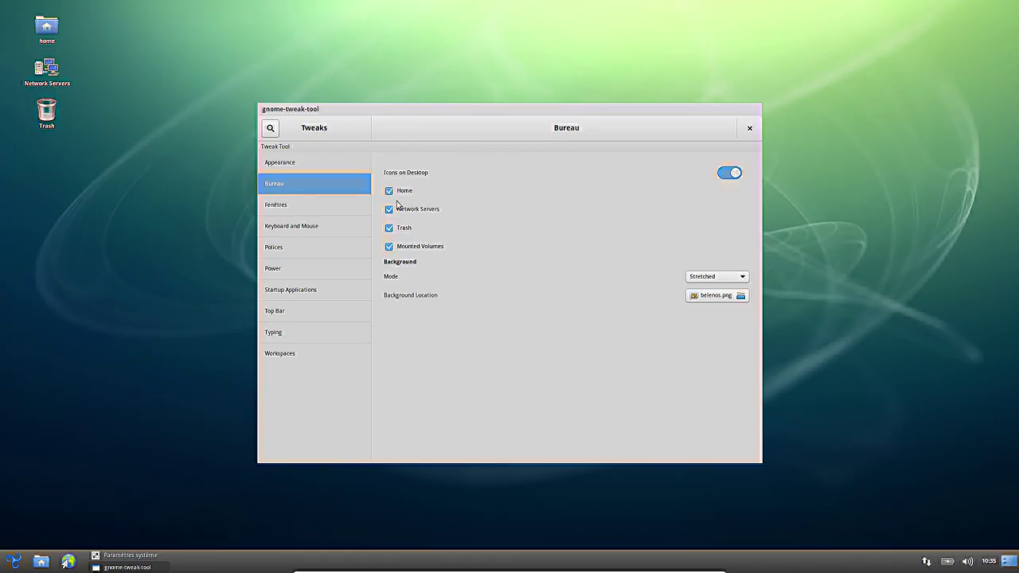
{"action": "left_click", "coordinate": [388, 247]}
{"action": "left_click", "coordinate": [406, 228]}
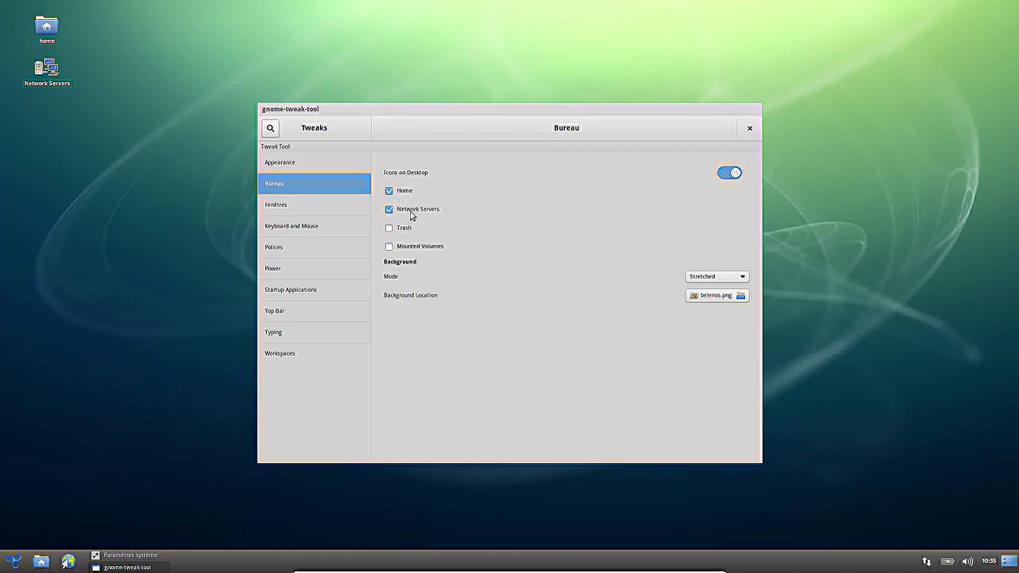
{"action": "left_click", "coordinate": [409, 214]}
{"action": "left_click", "coordinate": [409, 213]}
- Look at the Polices settings, return to Bureau, and close Tweak Tool
{"action": "left_click", "coordinate": [301, 250]}
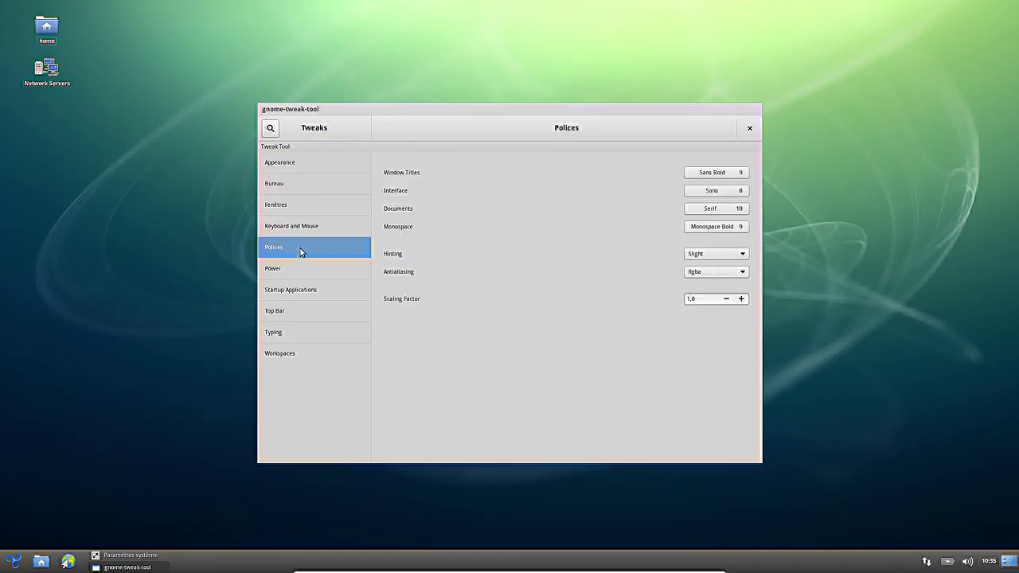
{"action": "left_click", "coordinate": [311, 184]}
{"action": "left_click", "coordinate": [748, 129]}
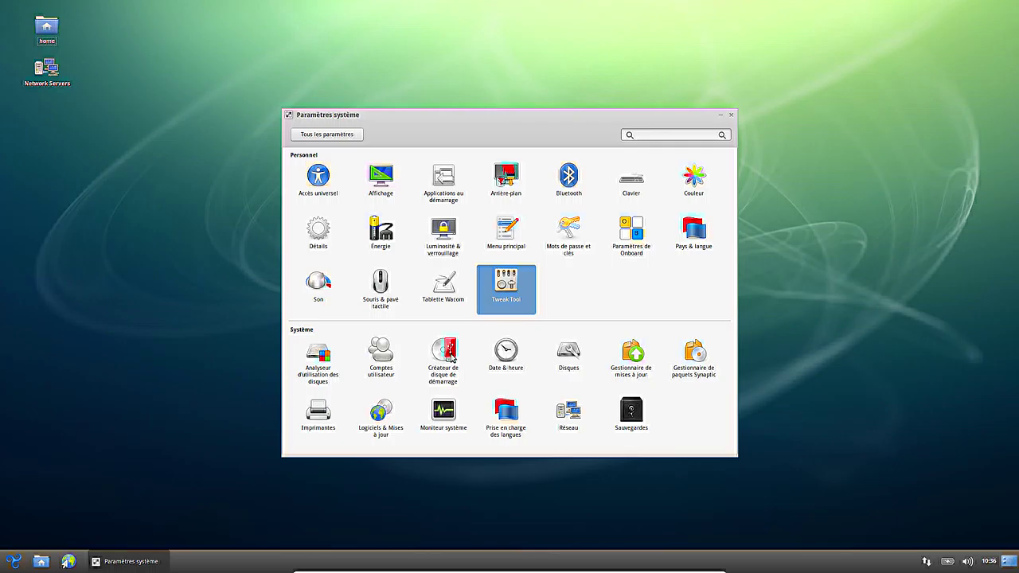
- Start an update check with Gestionnaire de mises à jour and place its window beside the system settings
{"action": "left_click", "coordinate": [633, 362]}
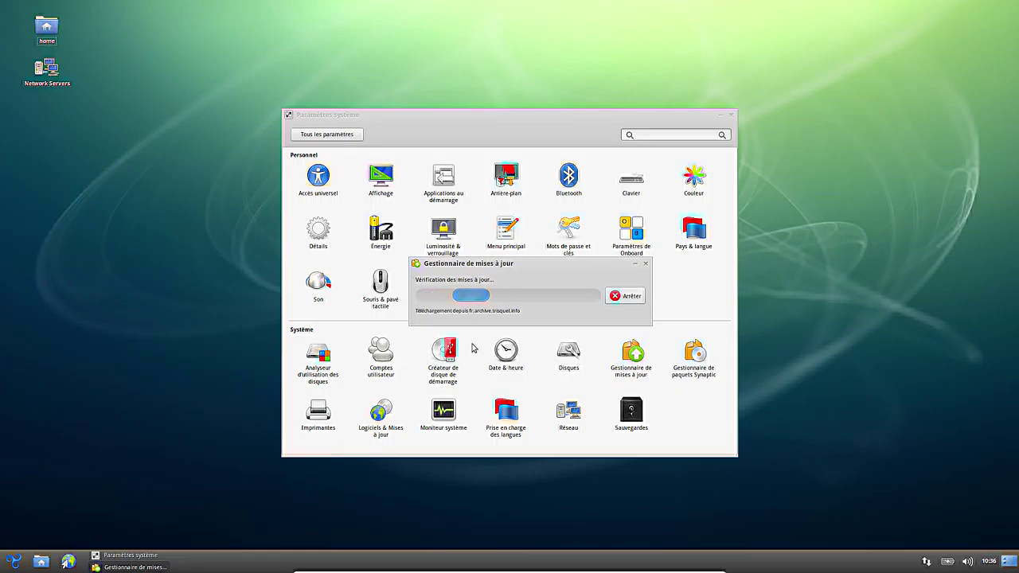
{"action": "left_click_drag", "start_coordinate": [528, 266], "coordinate": [215, 172]}
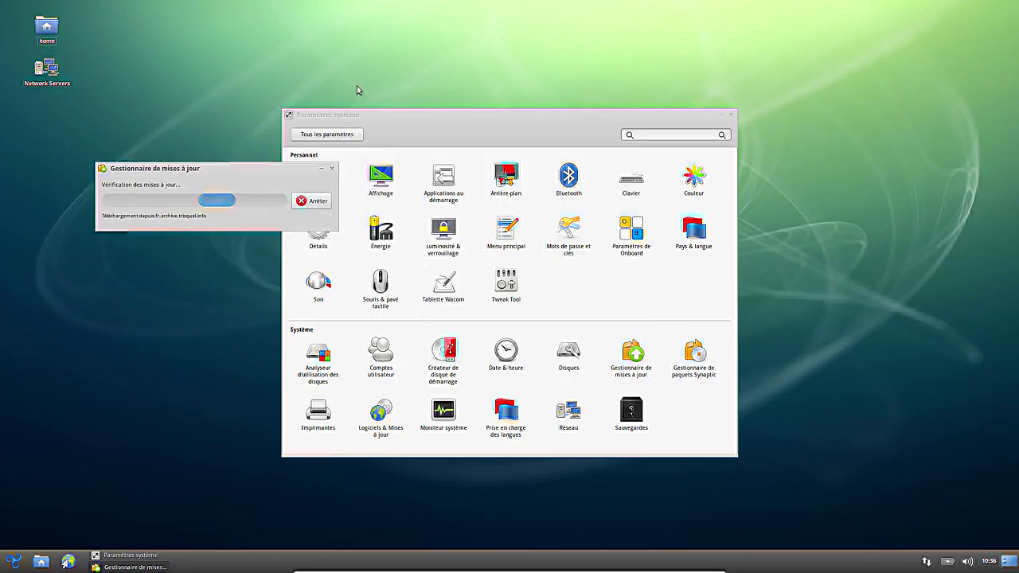
{"action": "left_click_drag", "start_coordinate": [390, 118], "coordinate": [543, 88]}
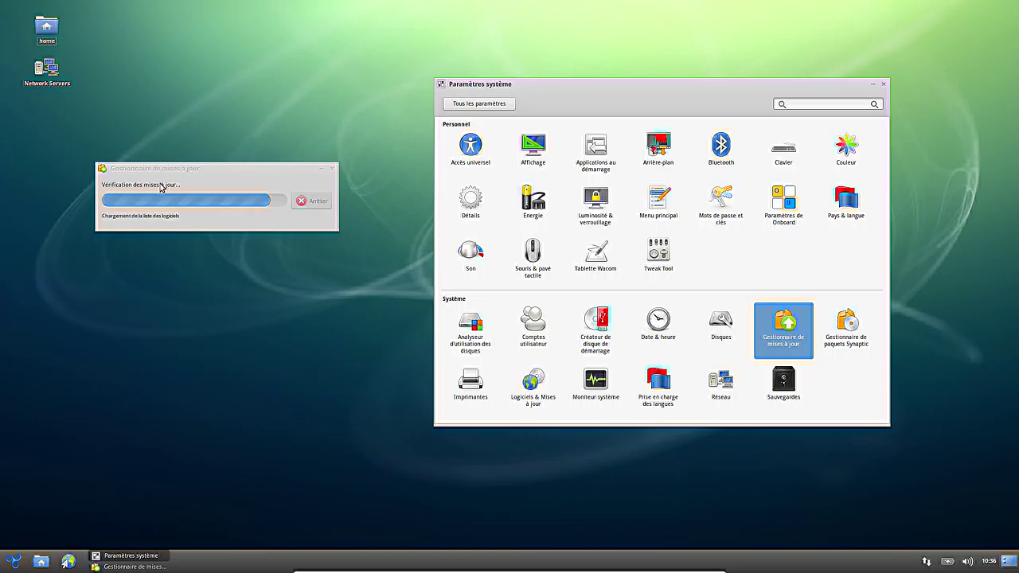
- Display the Ressources graphs in Moniteur système and position its window beside the update manager
{"action": "left_click", "coordinate": [592, 383]}
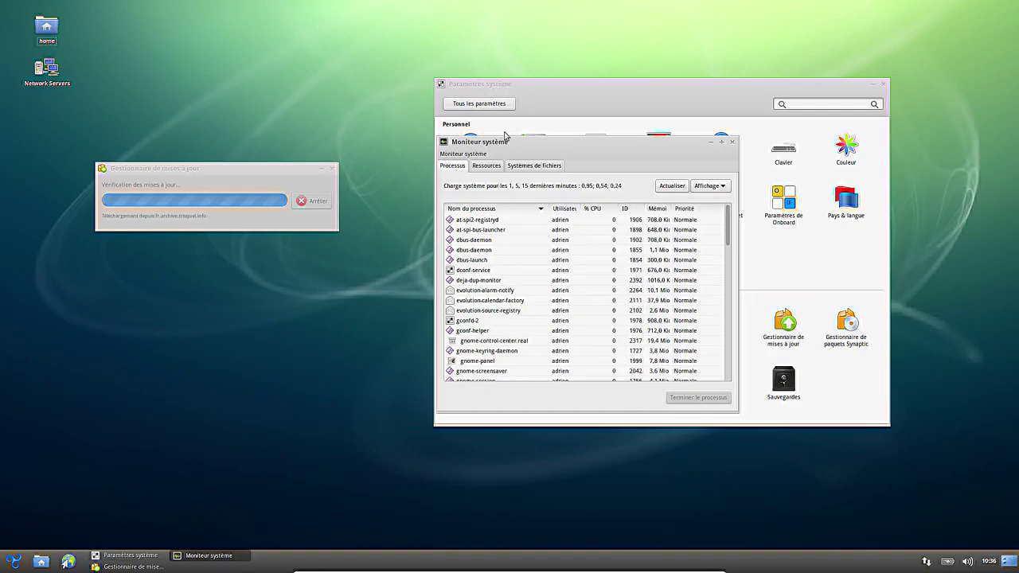
{"action": "left_click", "coordinate": [499, 167]}
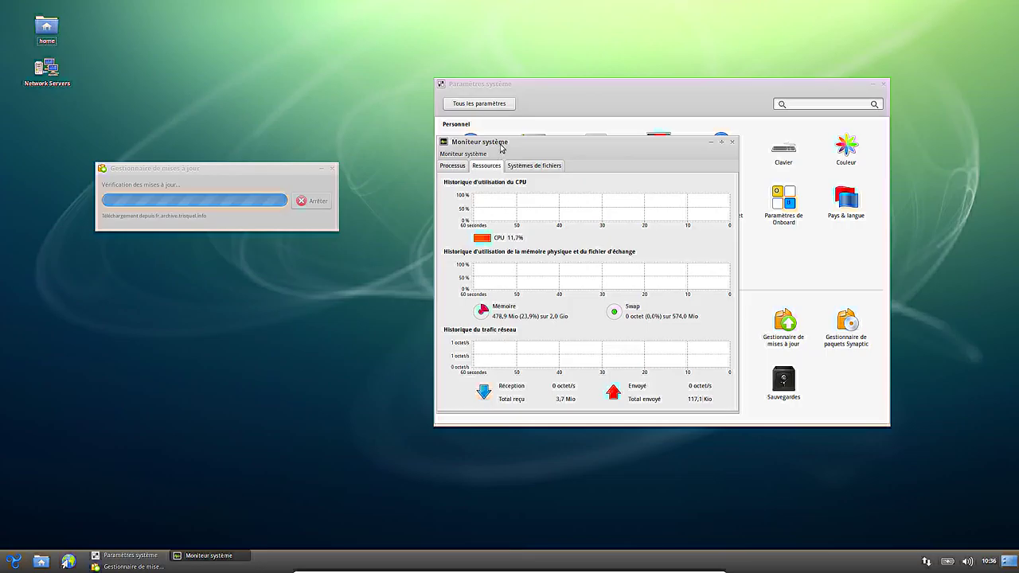
{"action": "left_click_drag", "start_coordinate": [499, 143], "coordinate": [503, 133]}
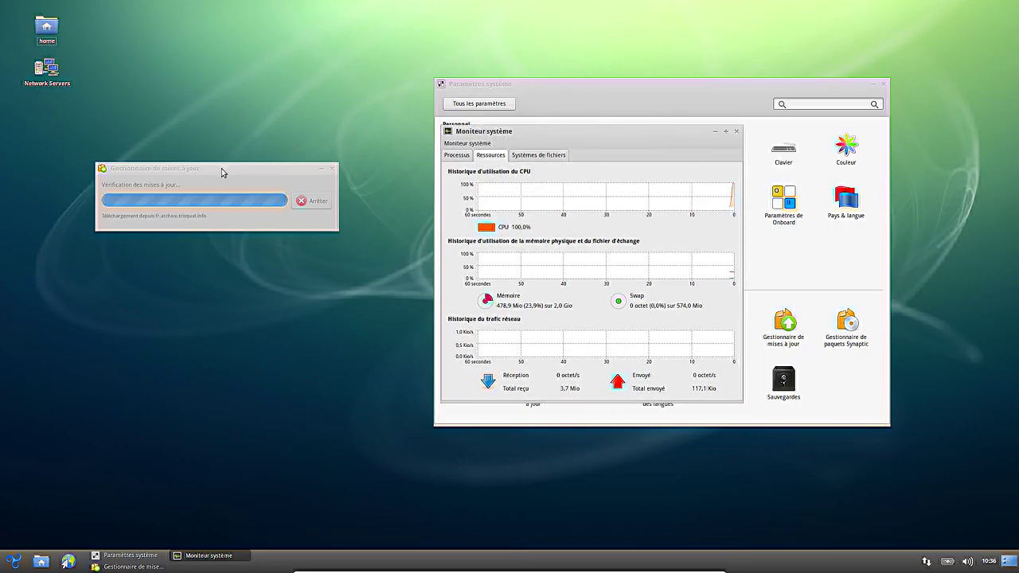
{"action": "left_click_drag", "start_coordinate": [216, 175], "coordinate": [225, 147]}
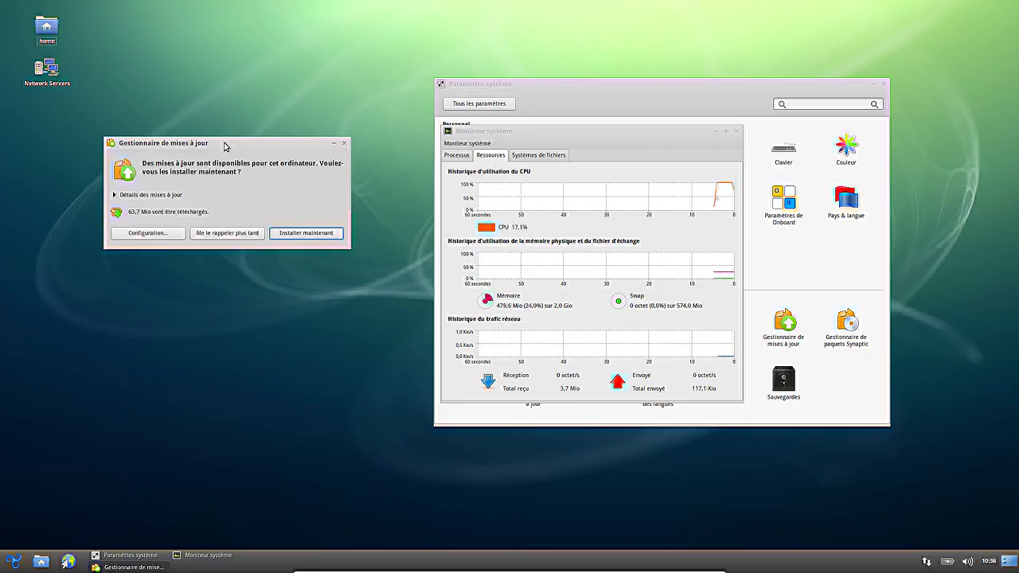
- Review the details of the available updates, including the Trisquel base packages under Autres mises à jour
{"action": "left_click", "coordinate": [170, 194]}
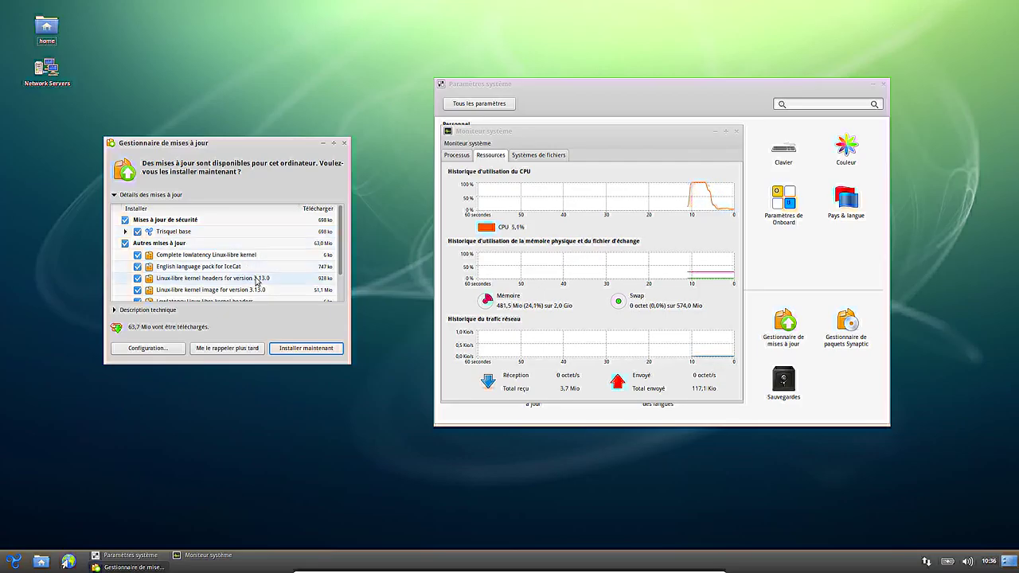
{"action": "scroll", "coordinate": [270, 282], "scroll_direction": "down", "scroll_amount": 2}
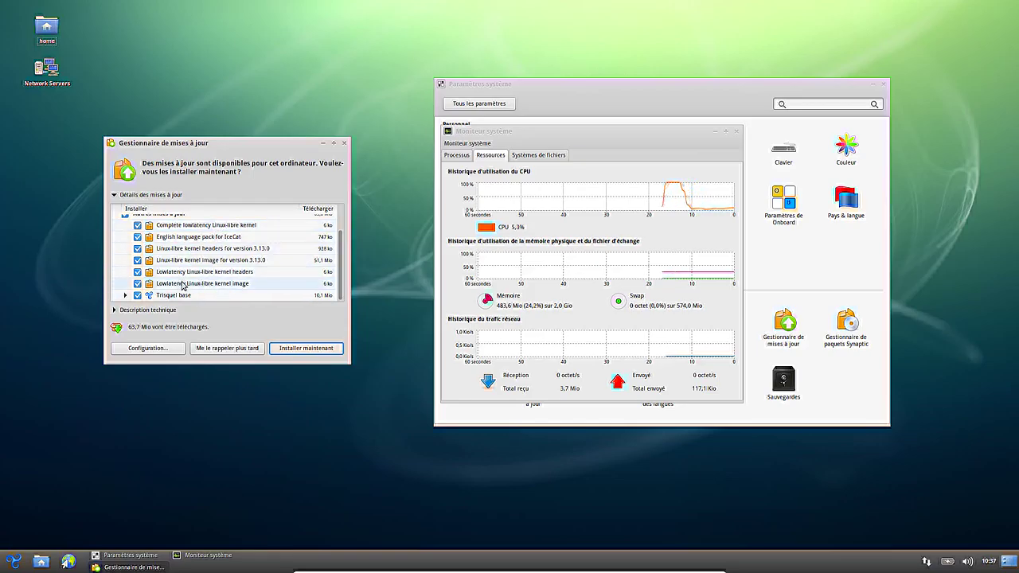
{"action": "left_click", "coordinate": [125, 294]}
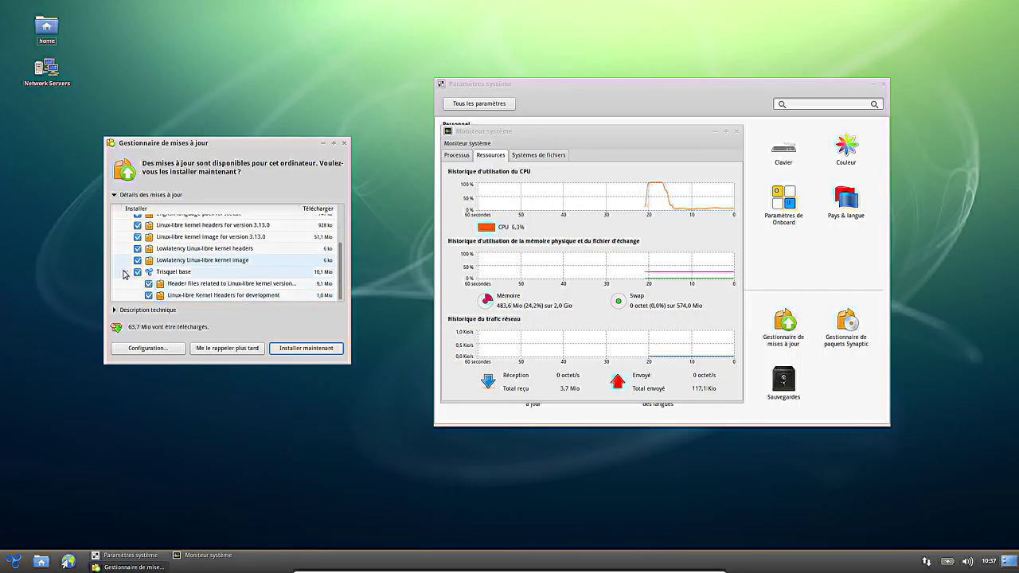
- Install the available updates, authenticating with the account password
{"action": "left_click", "coordinate": [306, 350]}
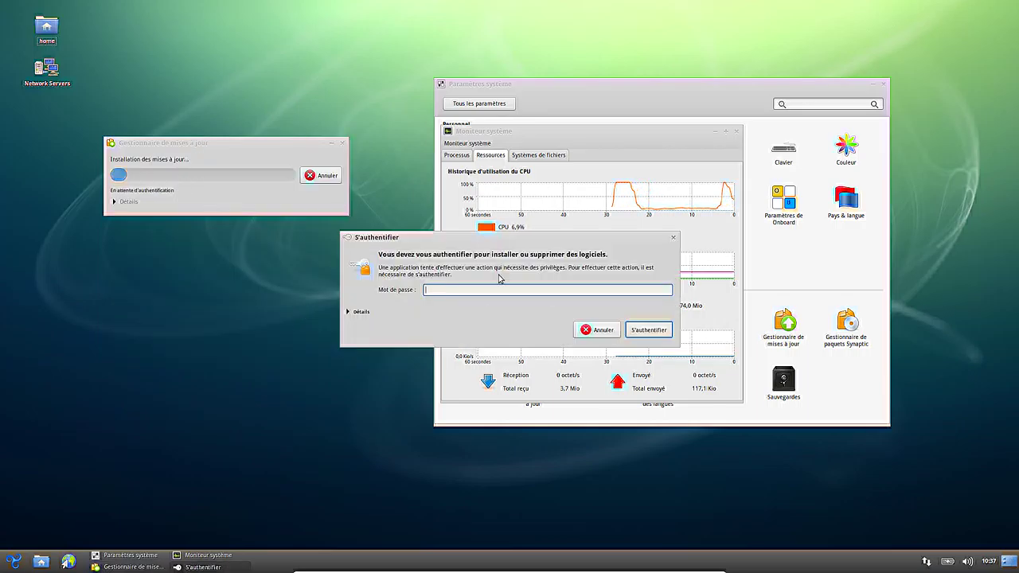
{"action": "type", "text": "********"}
{"action": "key", "text": "Return"}
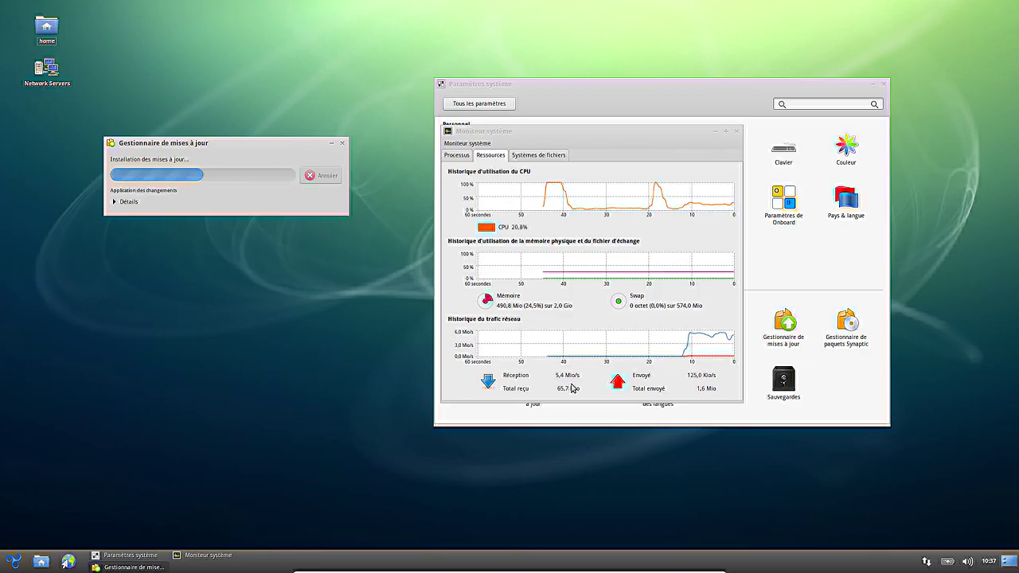
- Clear the open windows off the desktop while the updates install, and open the home folder
{"action": "left_click", "coordinate": [737, 133]}
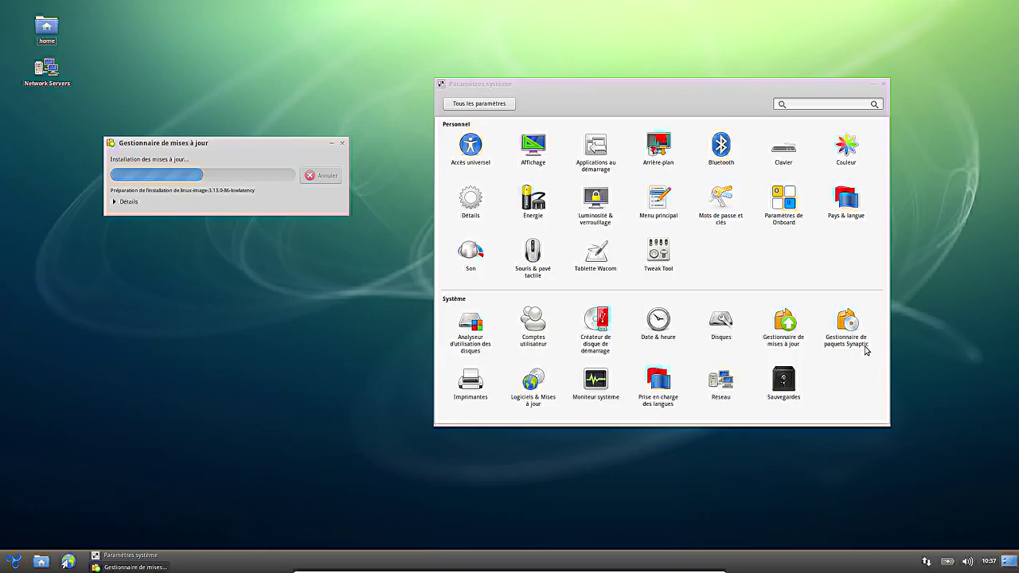
{"action": "left_click", "coordinate": [871, 85]}
{"action": "left_click", "coordinate": [331, 143]}
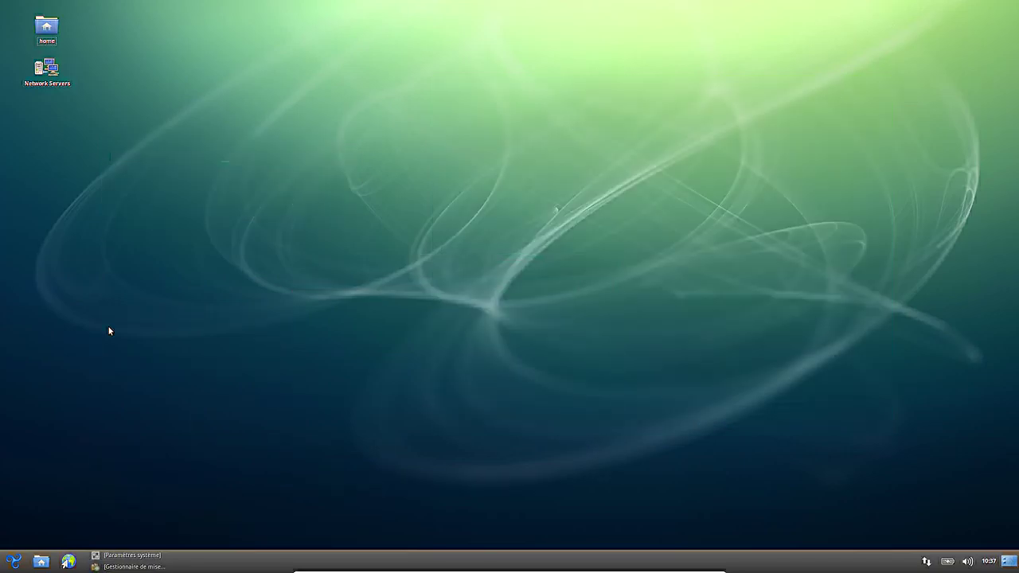
{"action": "double_click", "coordinate": [46, 28]}
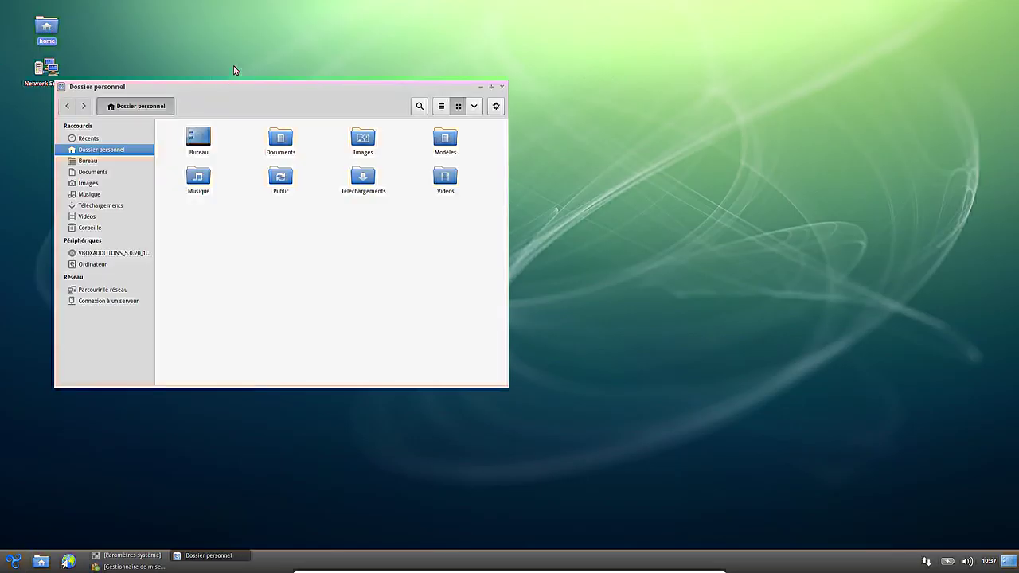
- Move the home folder window towards the middle of the desktop, check the file manager's version information, and close the window
{"action": "left_click_drag", "start_coordinate": [232, 89], "coordinate": [452, 84]}
{"action": "left_click", "coordinate": [717, 100]}
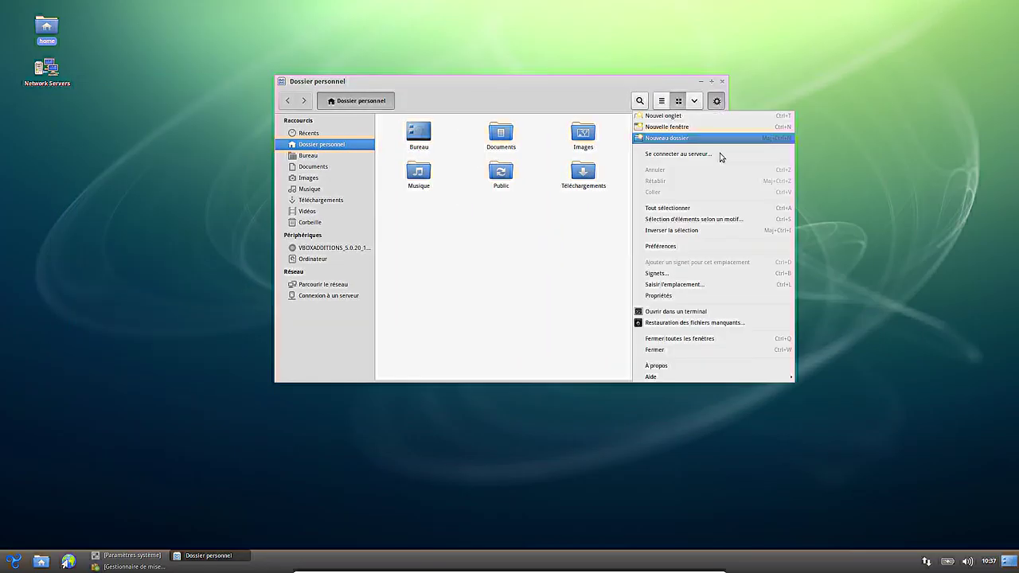
{"action": "left_click", "coordinate": [684, 366]}
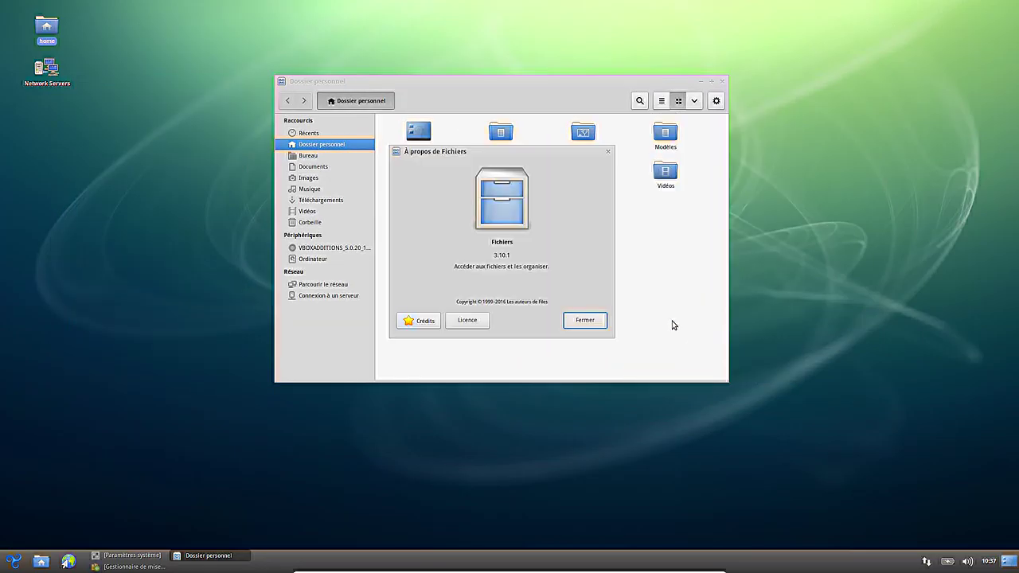
{"action": "left_click", "coordinate": [588, 326]}
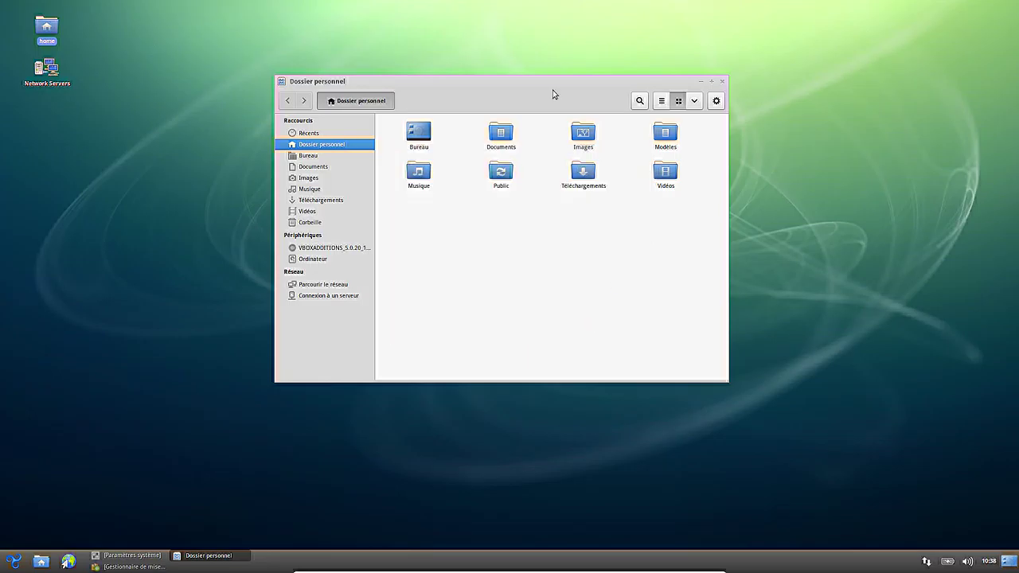
{"action": "left_click", "coordinate": [716, 102]}
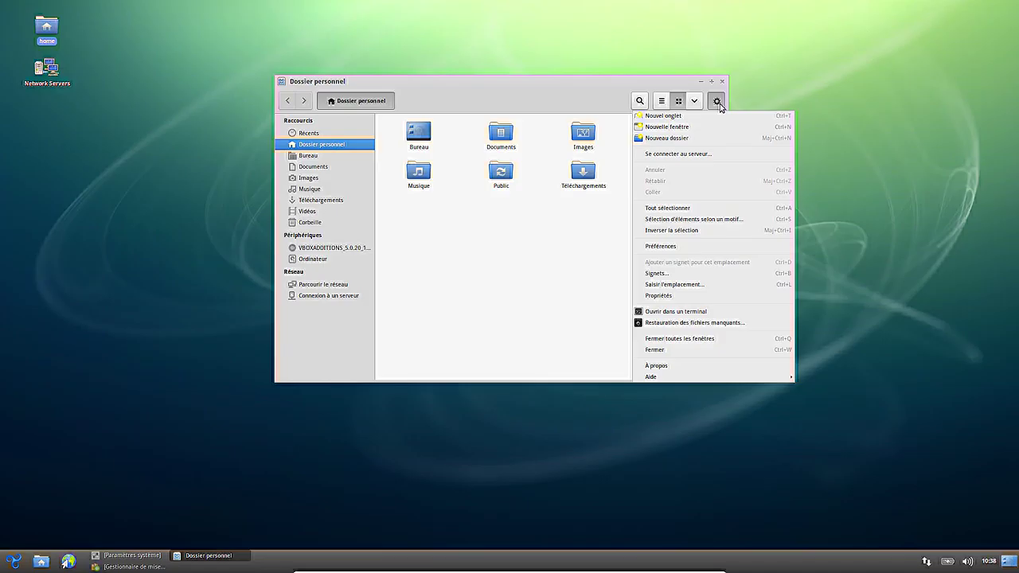
{"action": "left_click", "coordinate": [720, 104]}
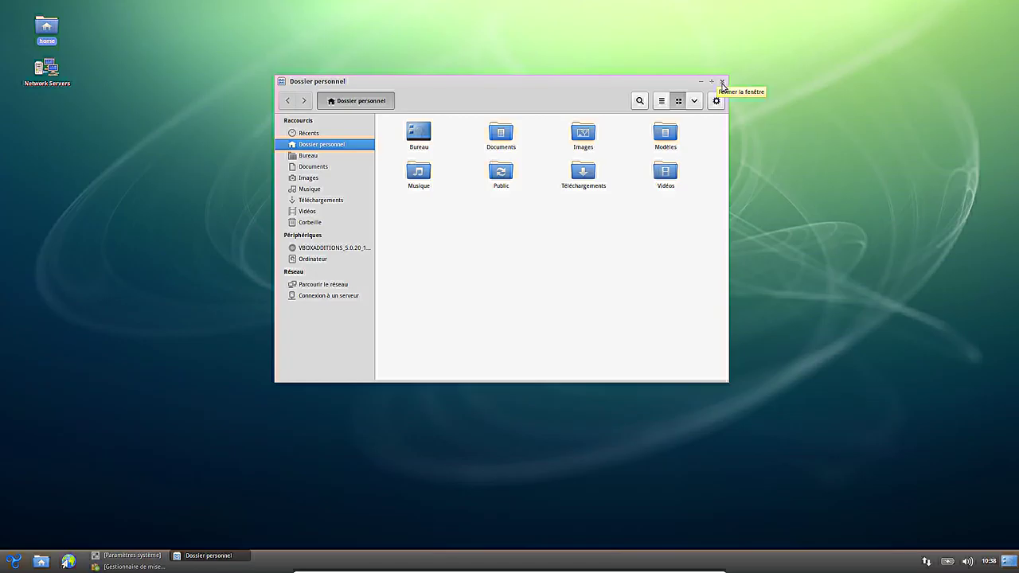
{"action": "left_click", "coordinate": [722, 82]}
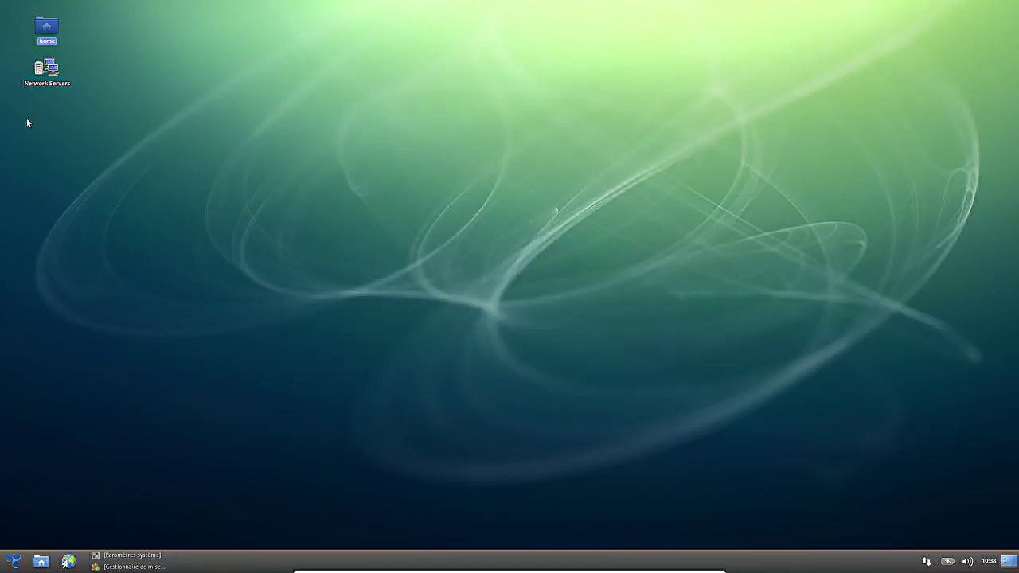
- Launch the Vidéos player from the Son et vidéo applications, view its version information, and close it
{"action": "left_click", "coordinate": [12, 561]}
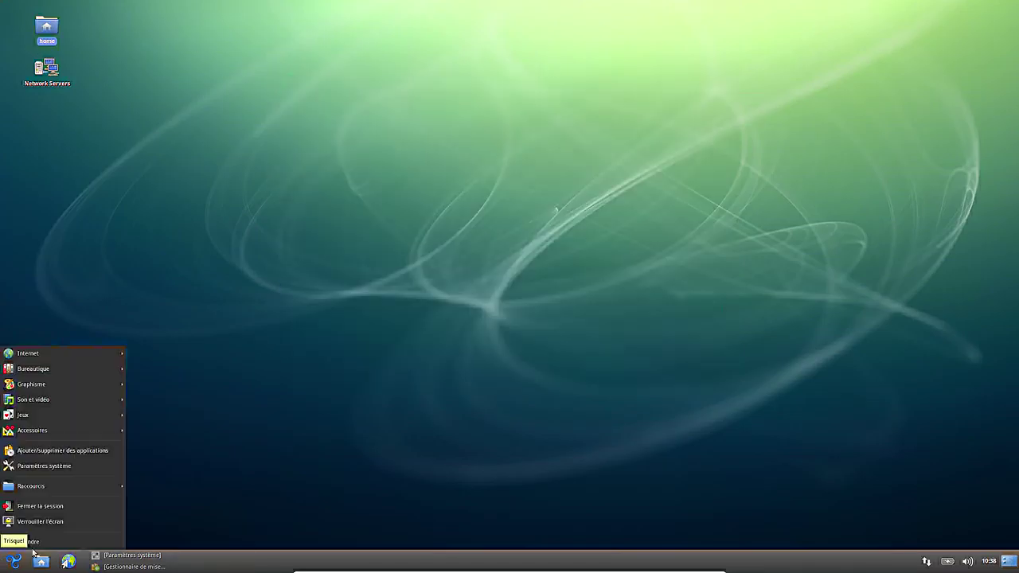
{"action": "mouse_move", "coordinate": [111, 393]}
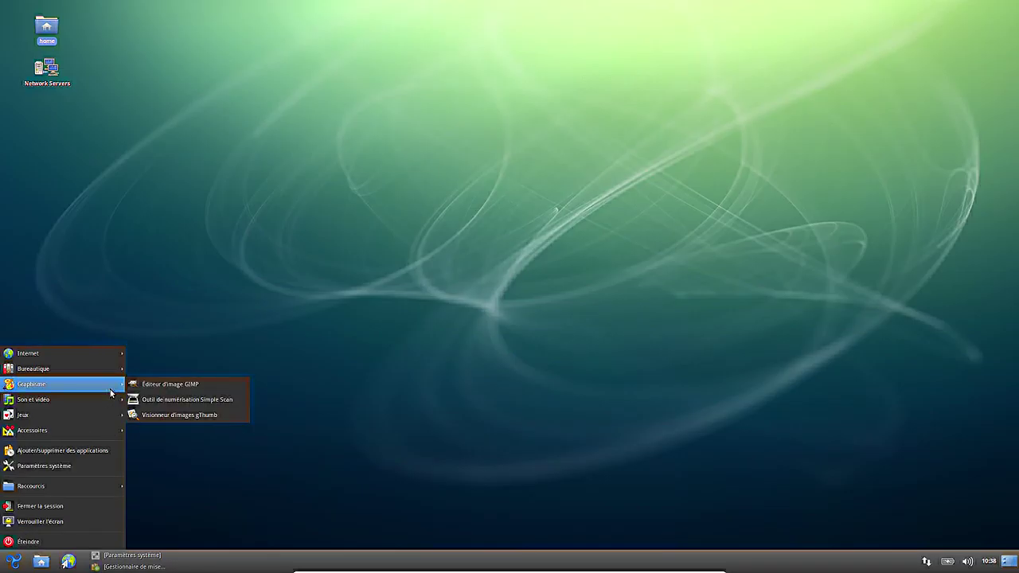
{"action": "mouse_move", "coordinate": [77, 432]}
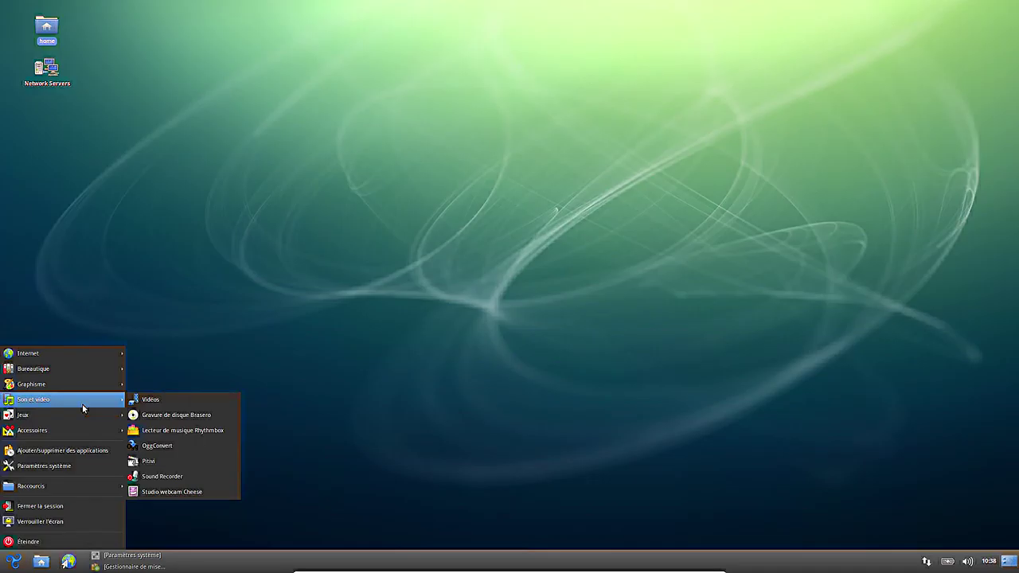
{"action": "left_click", "coordinate": [202, 405]}
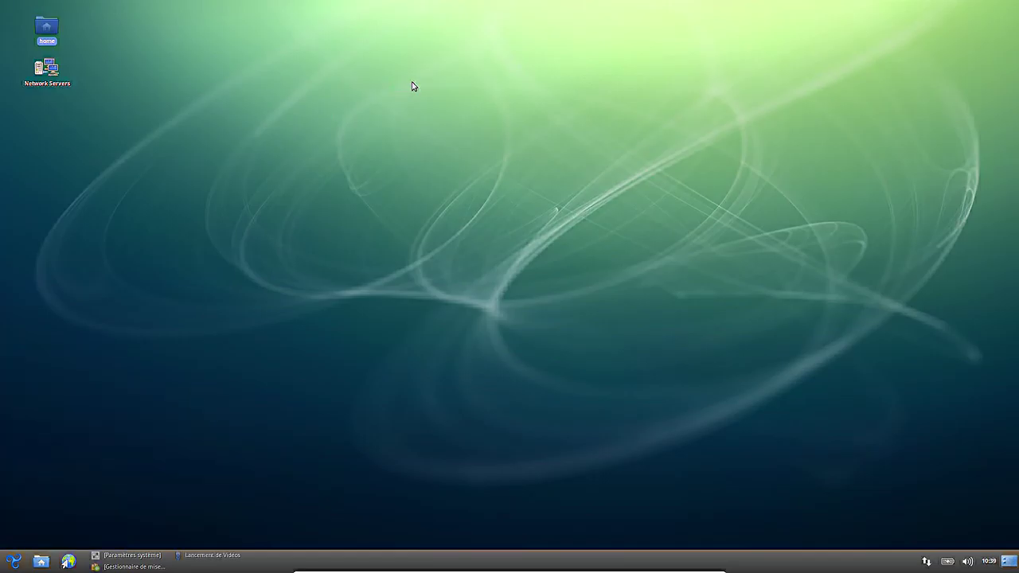
{"action": "left_click", "coordinate": [284, 108]}
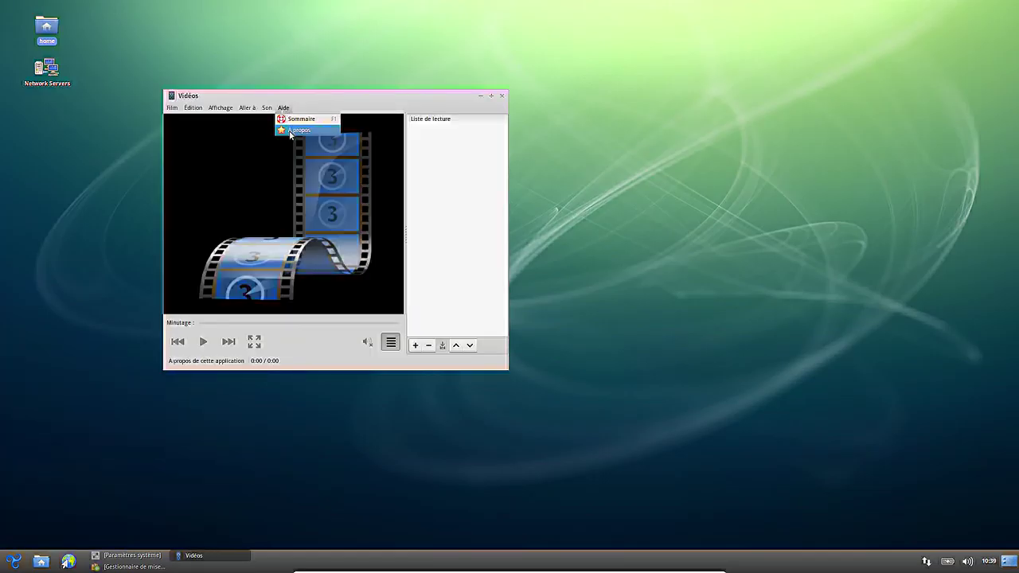
{"action": "left_click", "coordinate": [291, 130]}
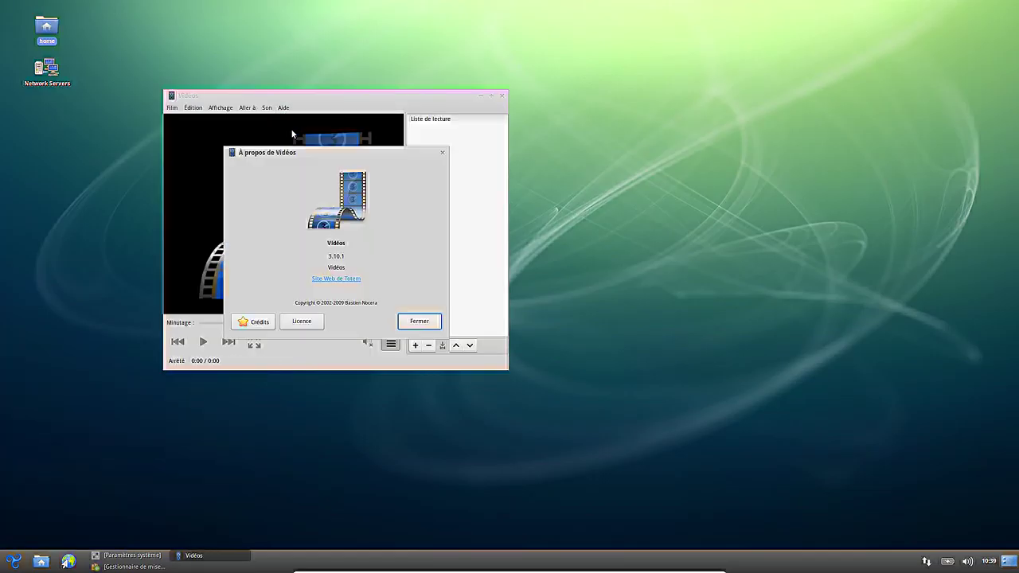
{"action": "left_click", "coordinate": [422, 325]}
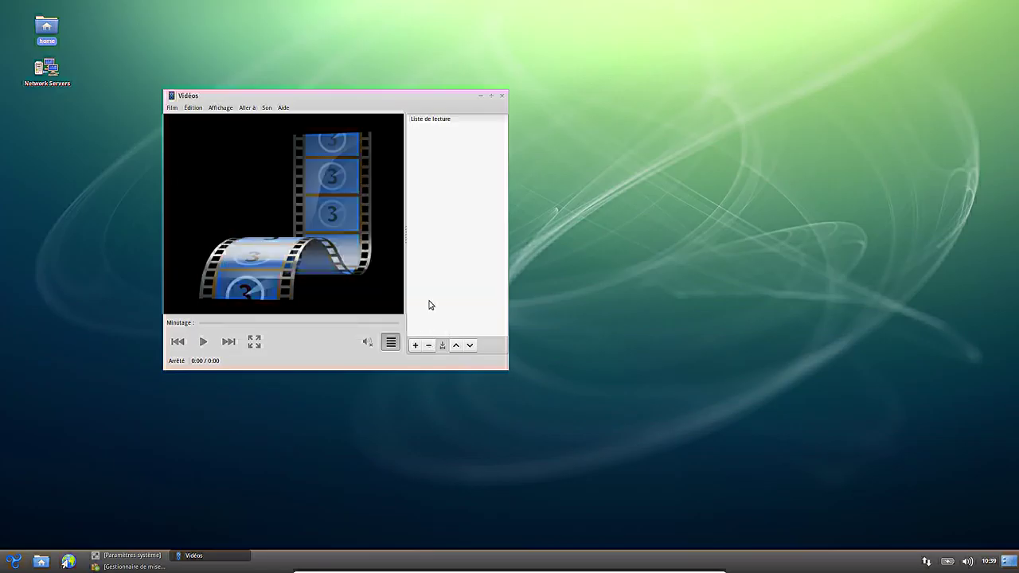
{"action": "left_click", "coordinate": [502, 96]}
- Browse the sound and video applications, launch the GIMP image editor, and view its version information
{"action": "left_click", "coordinate": [13, 561]}
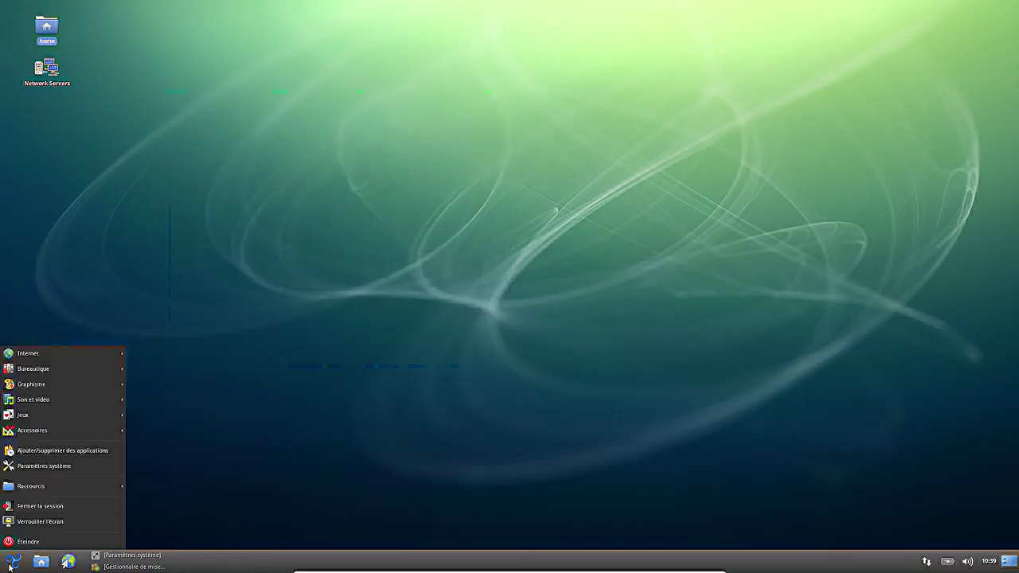
{"action": "mouse_move", "coordinate": [90, 402]}
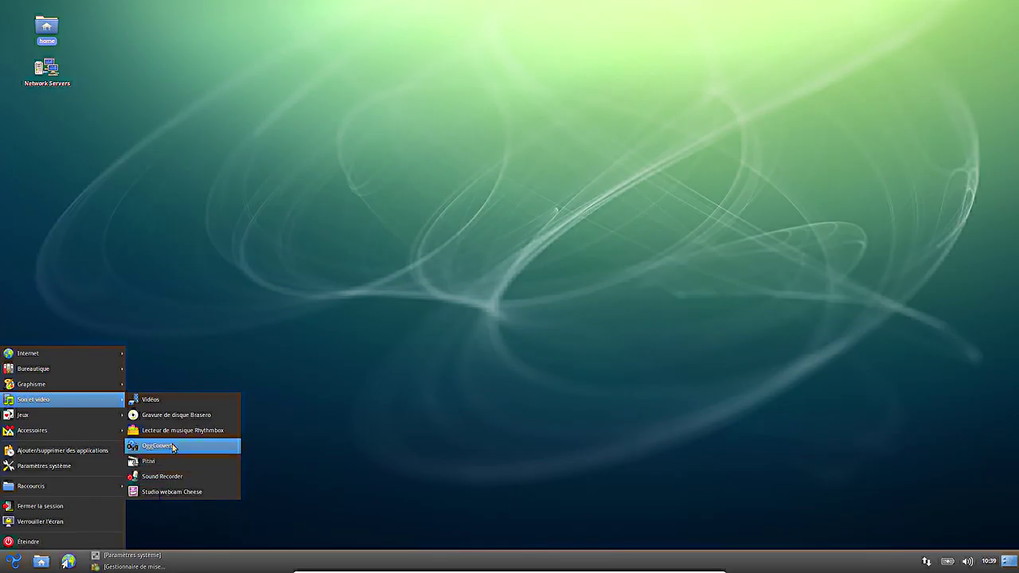
{"action": "mouse_move", "coordinate": [112, 389]}
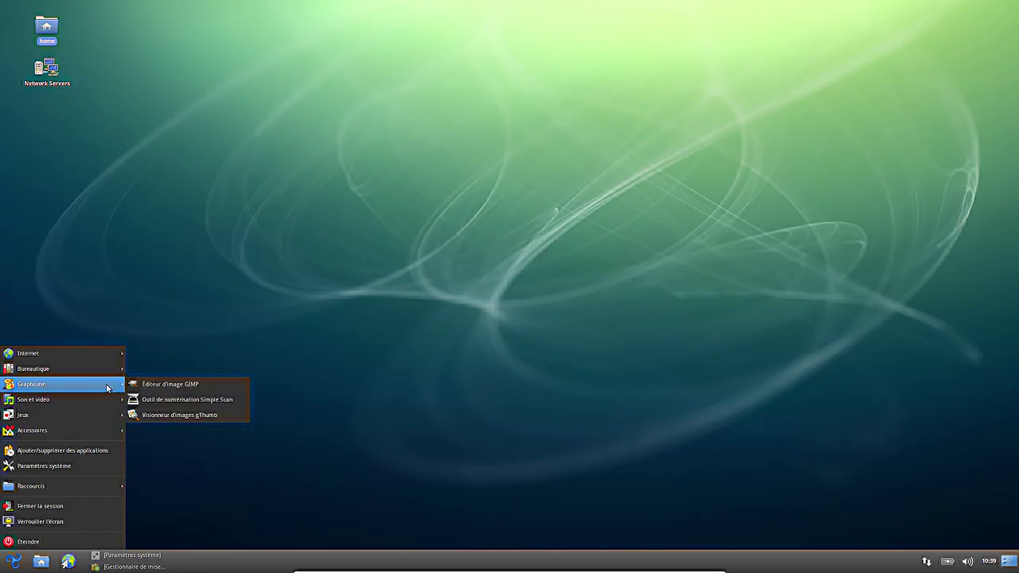
{"action": "left_click", "coordinate": [219, 388]}
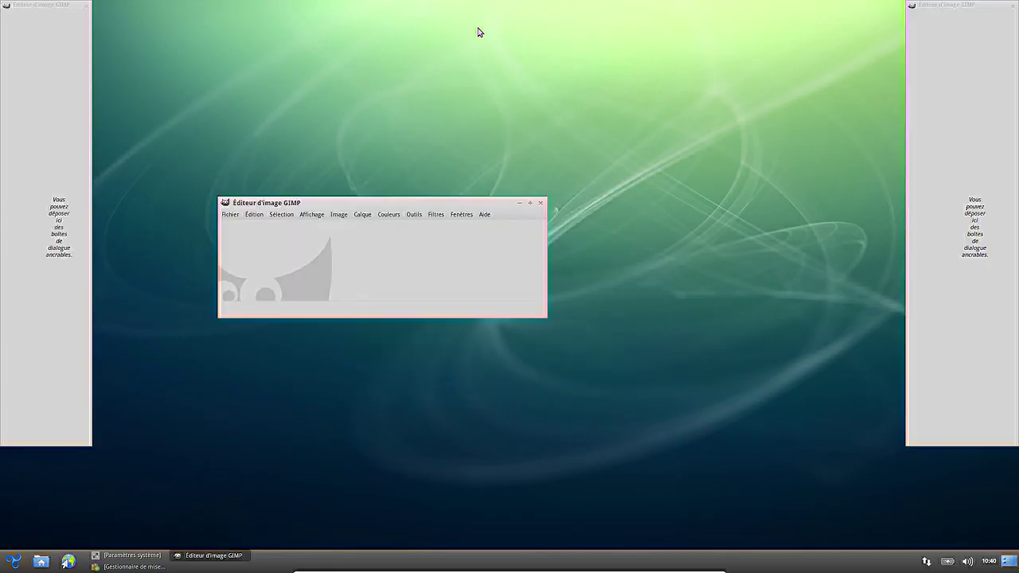
{"action": "left_click", "coordinate": [484, 216]}
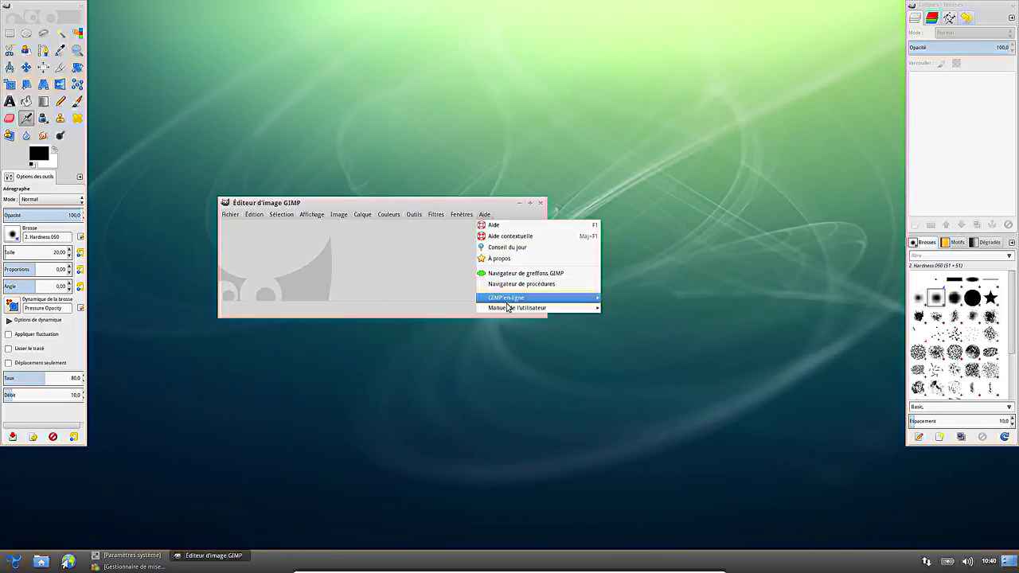
{"action": "left_click", "coordinate": [506, 260]}
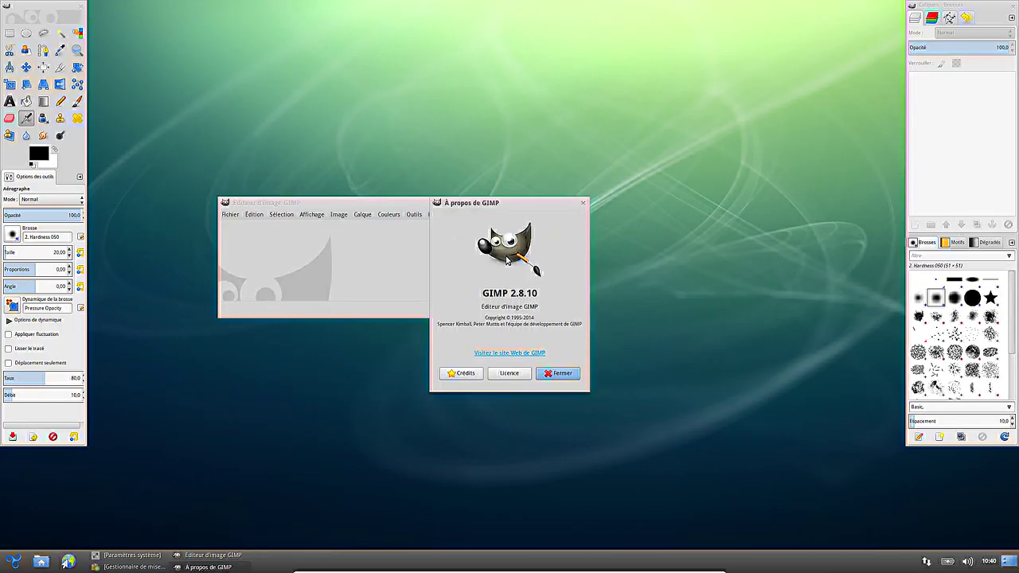
{"action": "left_click", "coordinate": [561, 373]}
- Switch GIMP to single-window mode (Mode fenêtre unique) and close the program
{"action": "left_click", "coordinate": [468, 216]}
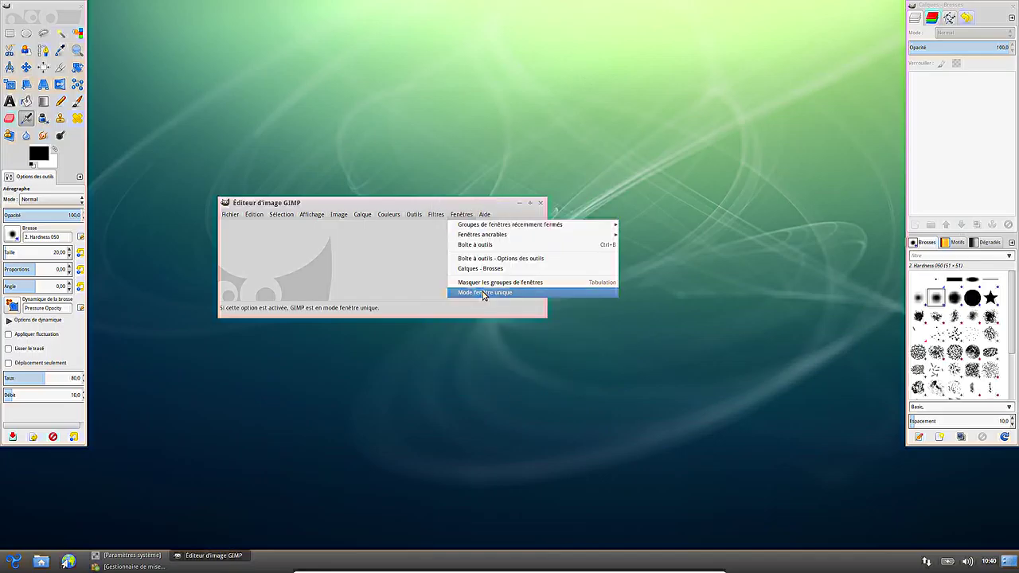
{"action": "left_click", "coordinate": [482, 292]}
{"action": "left_click", "coordinate": [804, 129]}
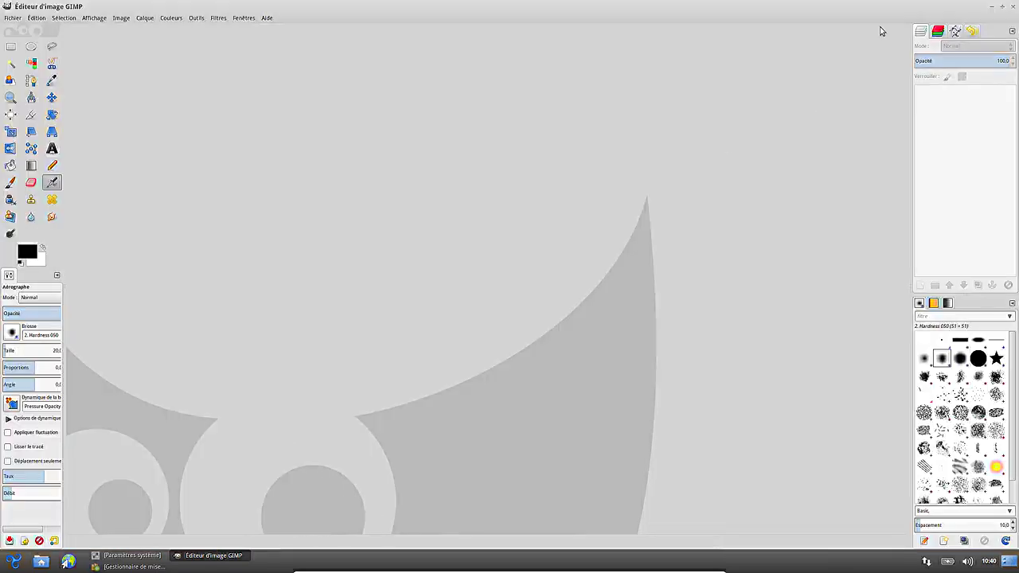
{"action": "left_click", "coordinate": [1014, 7]}
- Launch LibreOffice Impress from the Bureautique applications, view the LibreOffice version information, and close it
{"action": "left_click", "coordinate": [13, 560]}
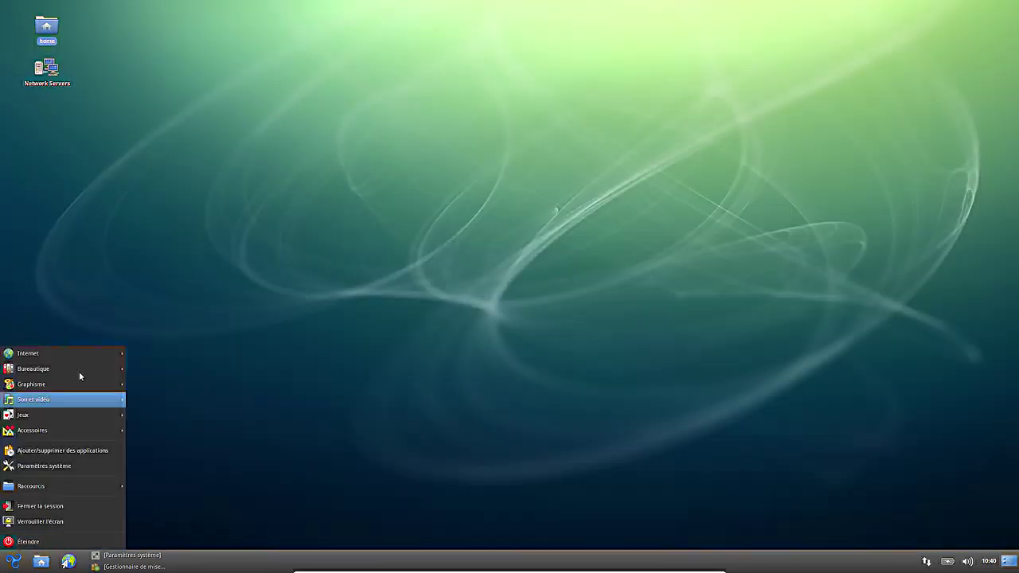
{"action": "mouse_move", "coordinate": [82, 369]}
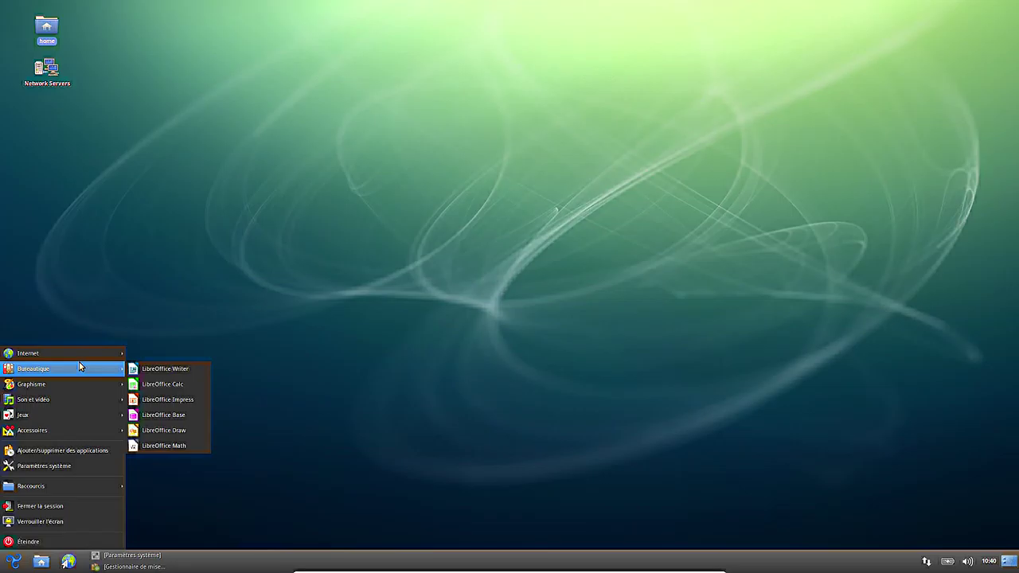
{"action": "left_click", "coordinate": [175, 400]}
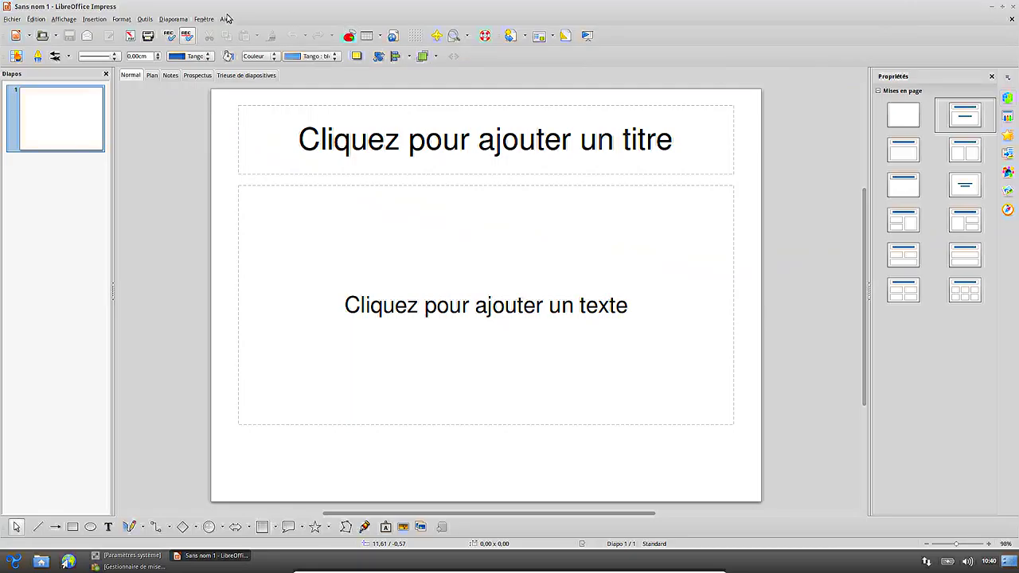
{"action": "left_click", "coordinate": [227, 18]}
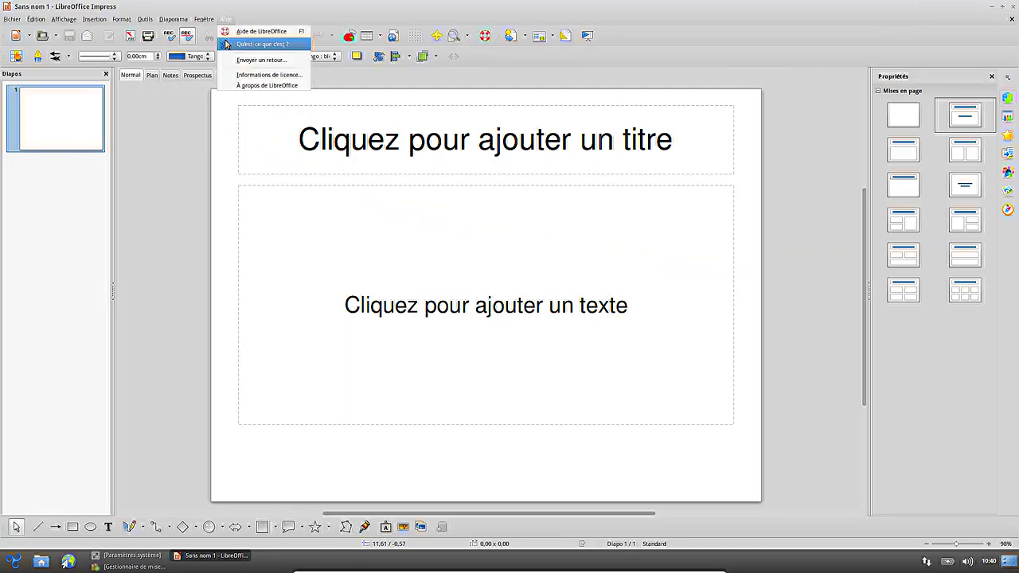
{"action": "left_click", "coordinate": [233, 85]}
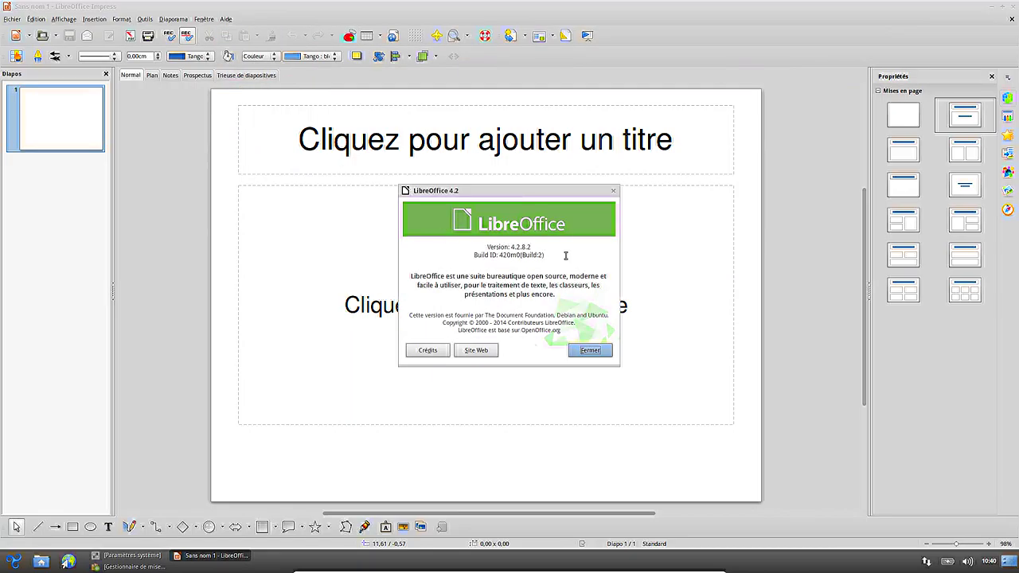
{"action": "left_click", "coordinate": [588, 351]}
{"action": "left_click", "coordinate": [1013, 7]}
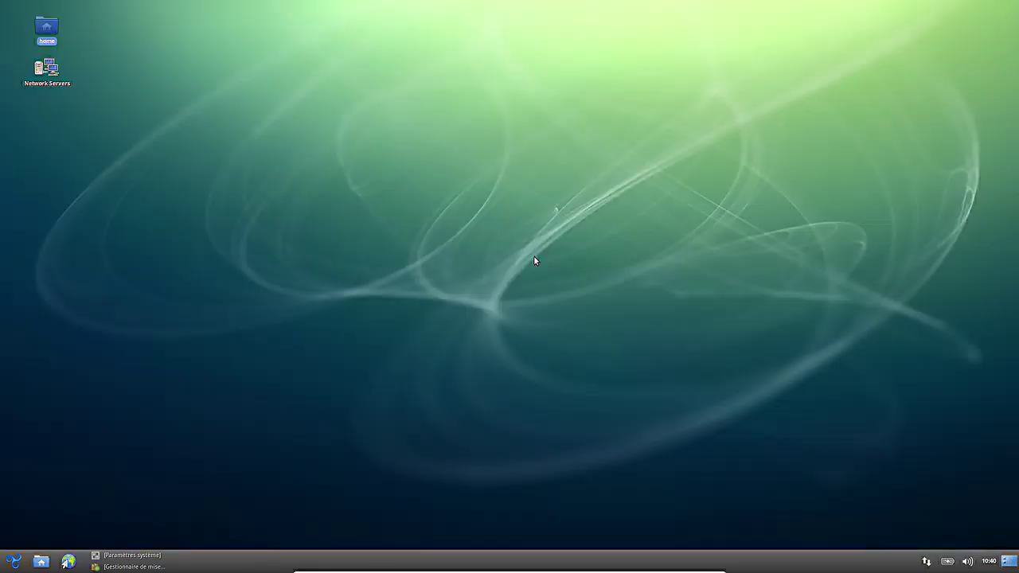
- Bring back the update manager and postpone the restart needed to complete the updates
{"action": "left_click", "coordinate": [153, 568]}
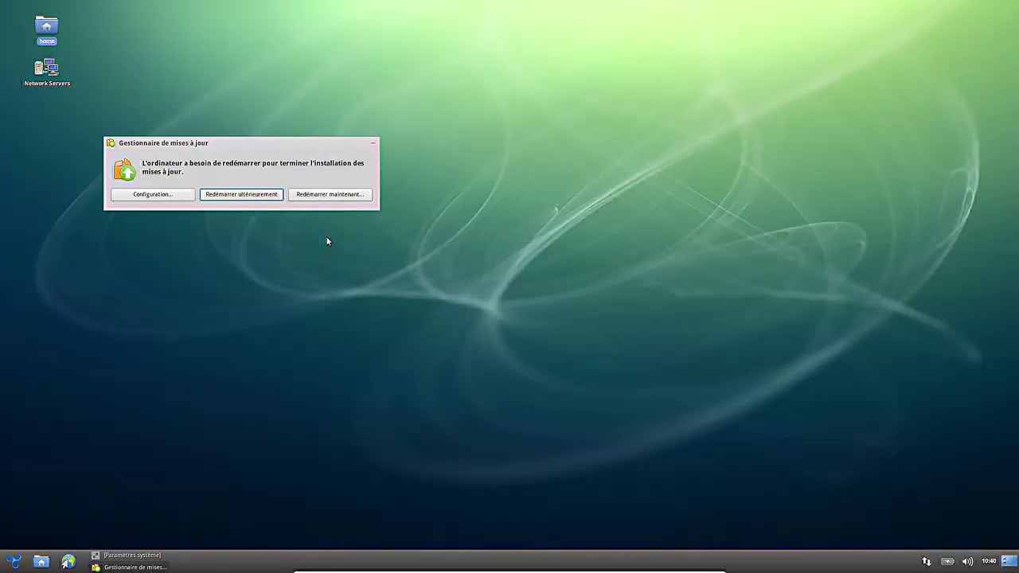
{"action": "left_click", "coordinate": [244, 199]}
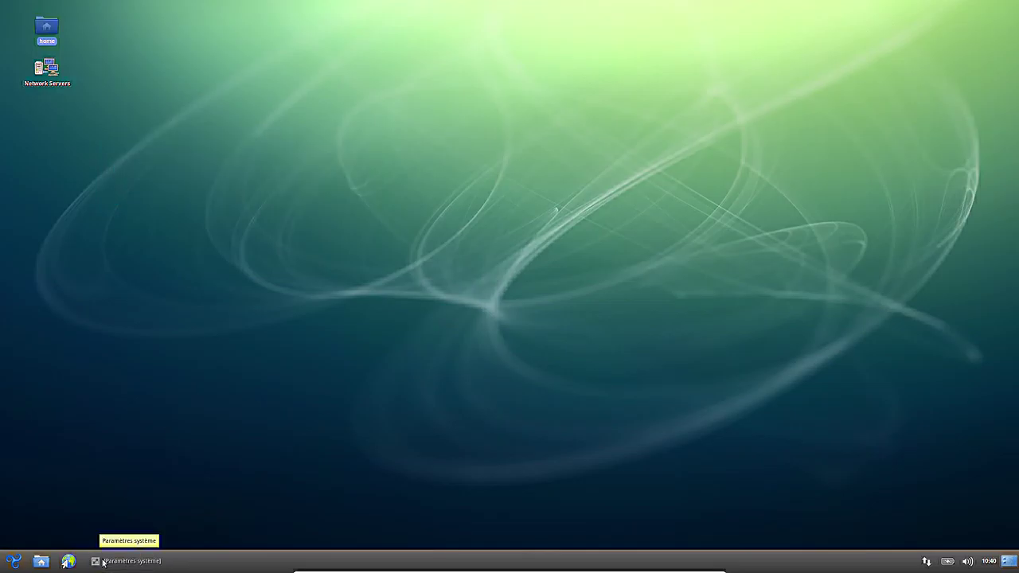
- Browse the office and Internet applications and launch the remote desktop viewer, Visionneur de bureaux distants
{"action": "left_click", "coordinate": [5, 568]}
{"action": "mouse_move", "coordinate": [46, 372]}
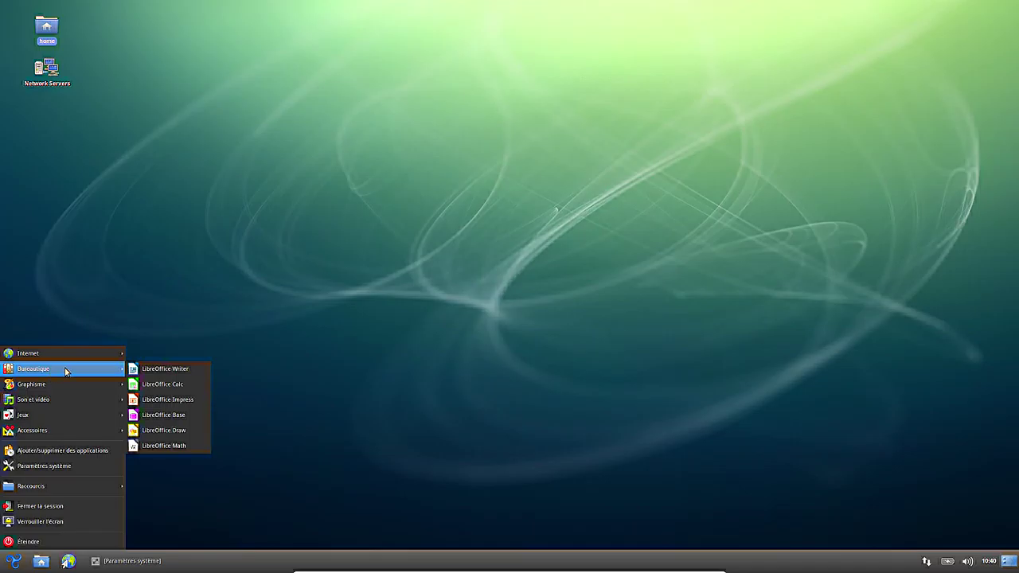
{"action": "mouse_move", "coordinate": [75, 357]}
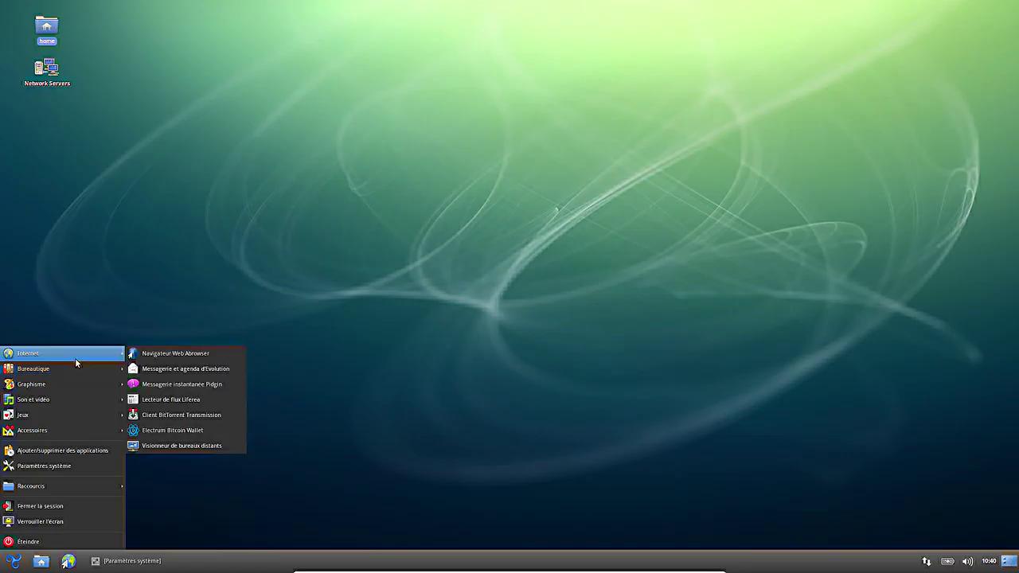
{"action": "left_click", "coordinate": [218, 446]}
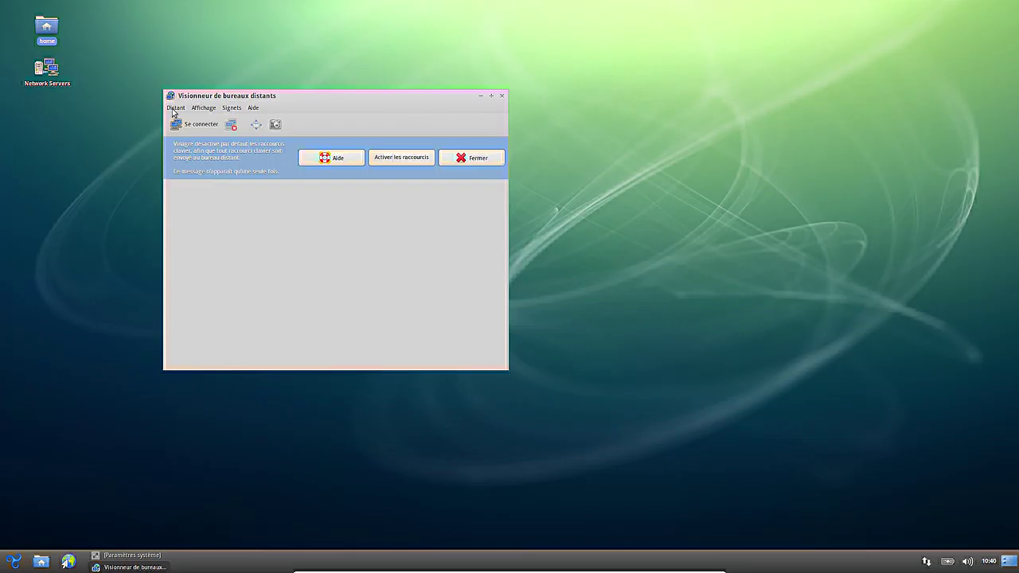
- Open the dialog for a new remote desktop connection and set its protocol to RDP
{"action": "left_click", "coordinate": [174, 108]}
{"action": "left_click", "coordinate": [174, 109]}
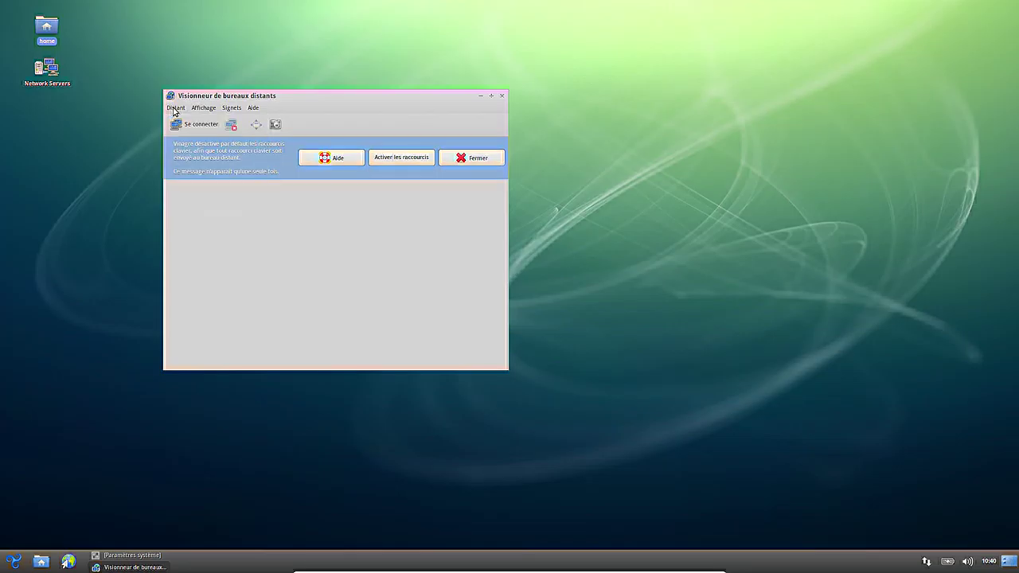
{"action": "left_click", "coordinate": [173, 108]}
{"action": "left_click", "coordinate": [193, 118]}
{"action": "left_click", "coordinate": [288, 196]}
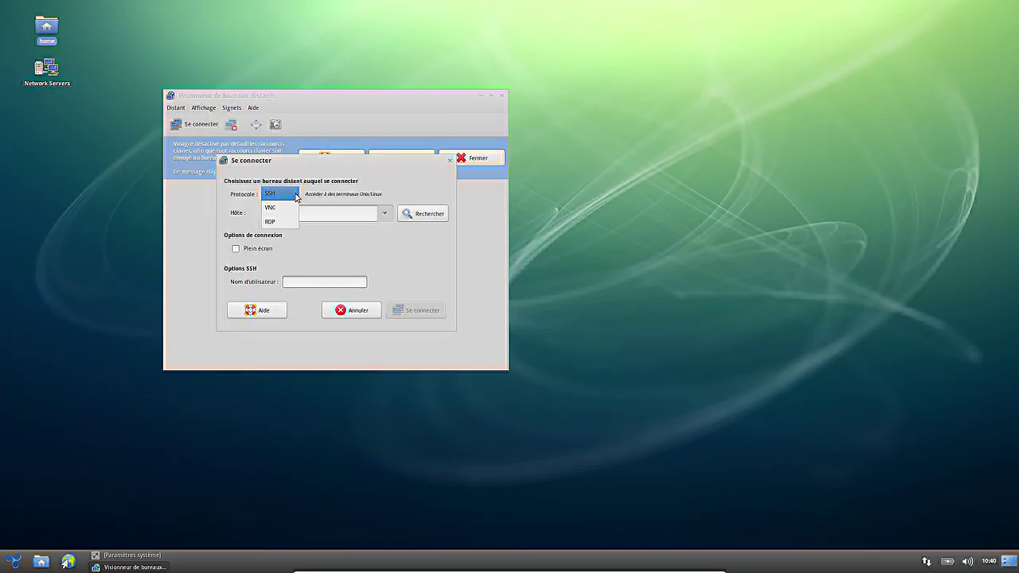
{"action": "left_click", "coordinate": [274, 219]}
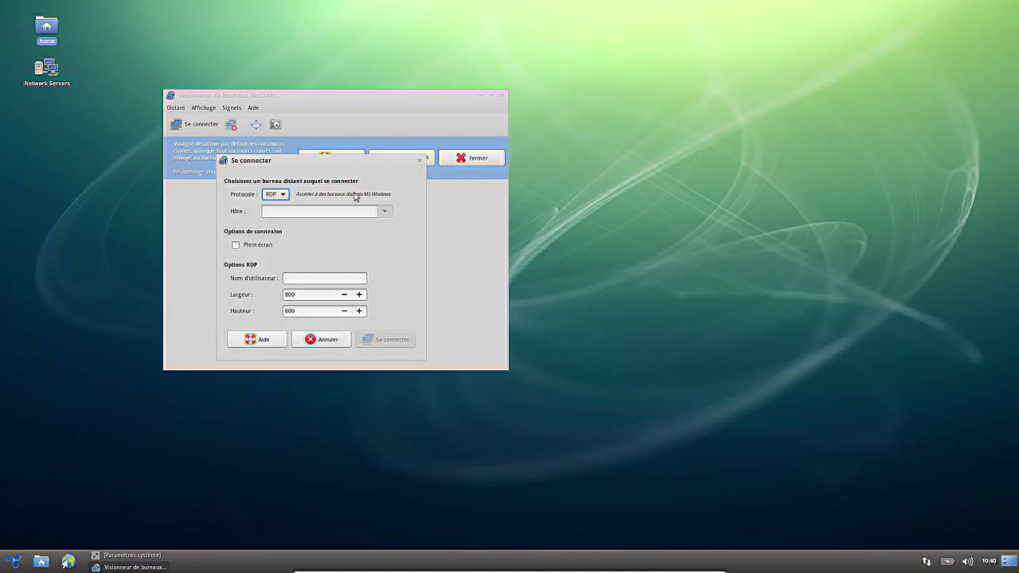
- Close the connection dialog and the remote desktop viewer, and launch the Abrowser web browser from the Internet applications
{"action": "left_click", "coordinate": [420, 161]}
{"action": "left_click", "coordinate": [502, 96]}
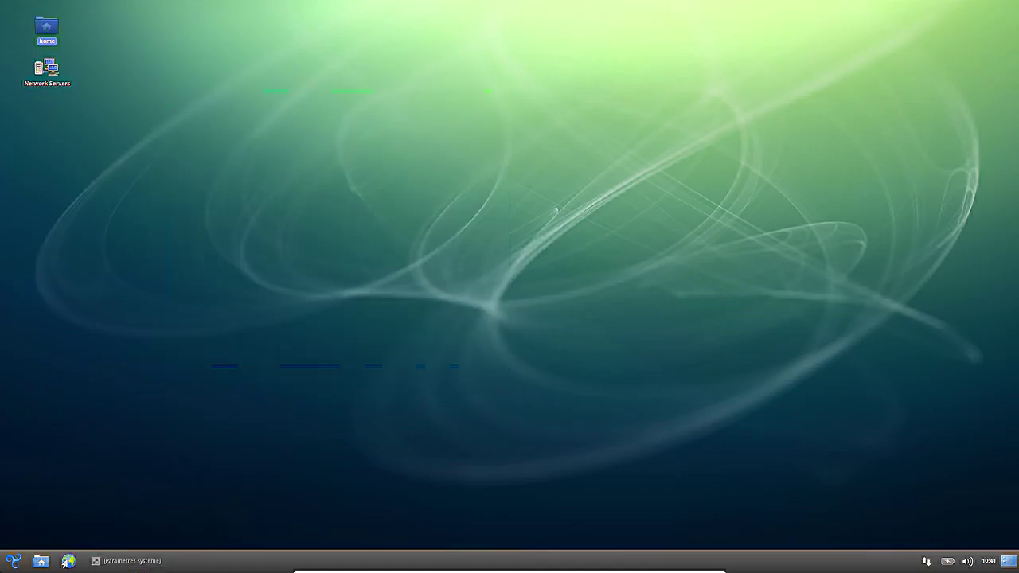
{"action": "left_click", "coordinate": [14, 562]}
{"action": "mouse_move", "coordinate": [97, 350]}
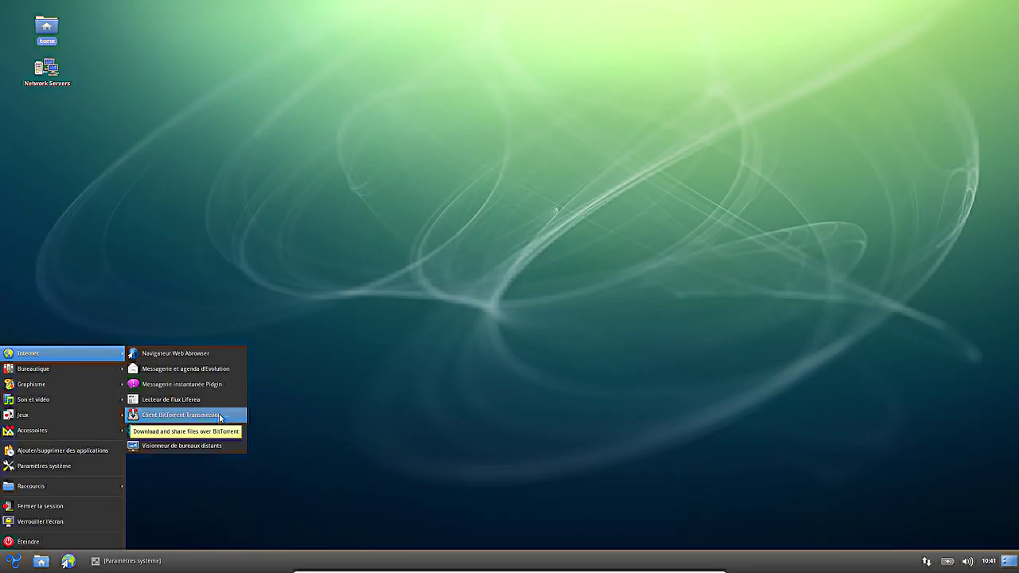
{"action": "left_click", "coordinate": [225, 359]}
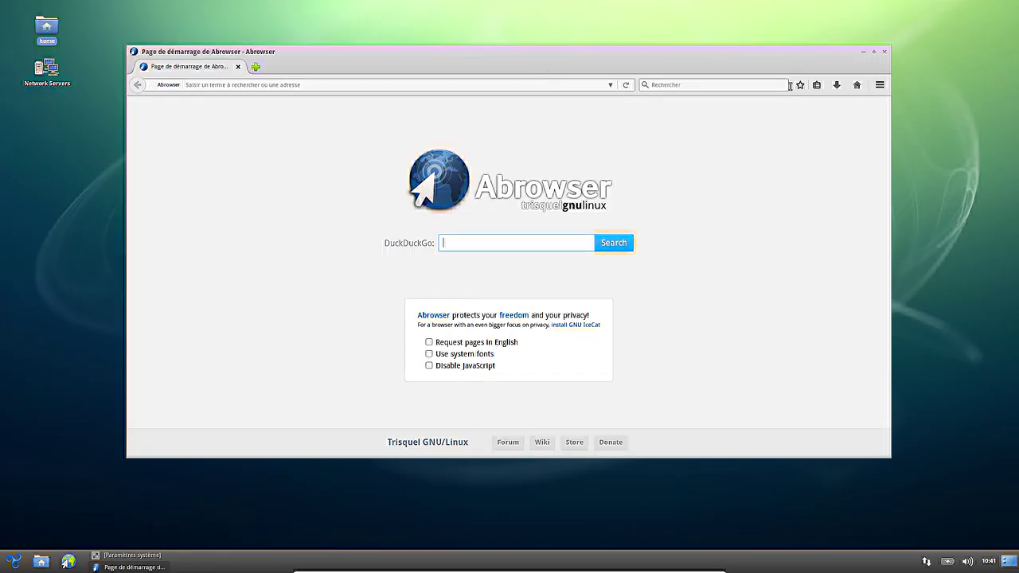
- View the version information of Abrowser and close the information window
{"action": "left_click", "coordinate": [880, 85]}
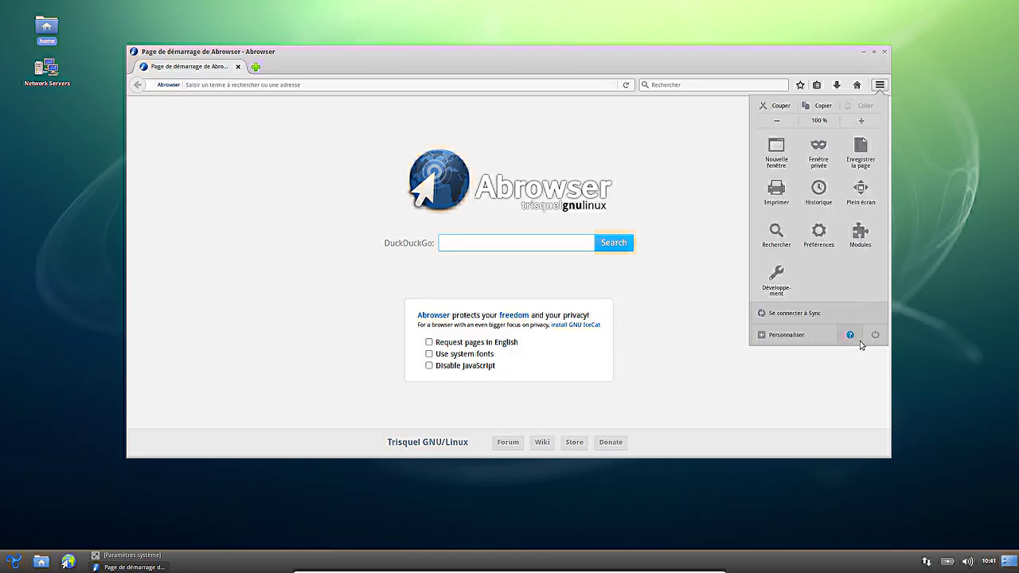
{"action": "left_click", "coordinate": [848, 337]}
{"action": "left_click", "coordinate": [804, 215]}
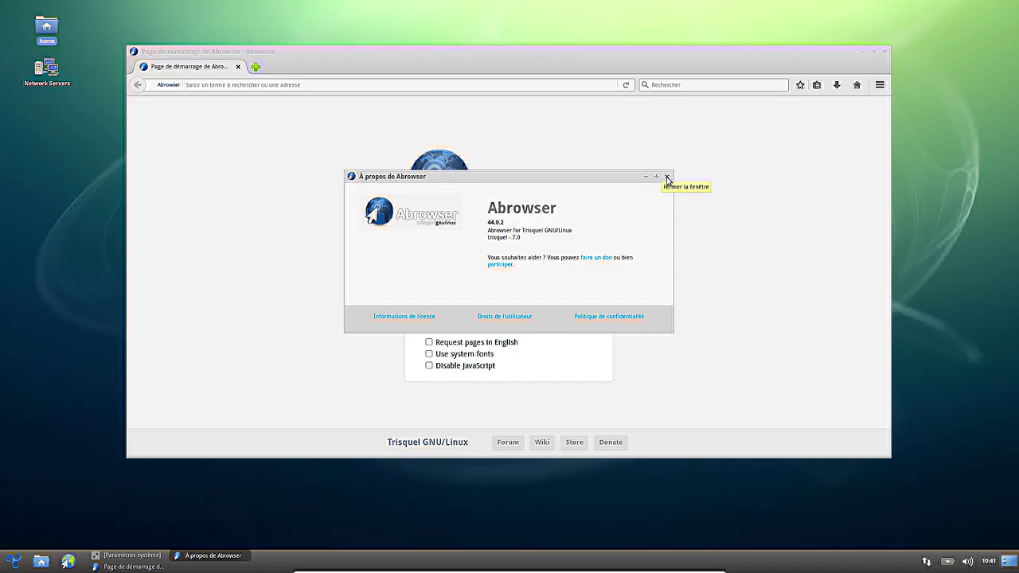
{"action": "left_click", "coordinate": [667, 177]}
- Search the web for "trisquel" with the browser's default DuckDuckGo engine
{"action": "left_click", "coordinate": [714, 84]}
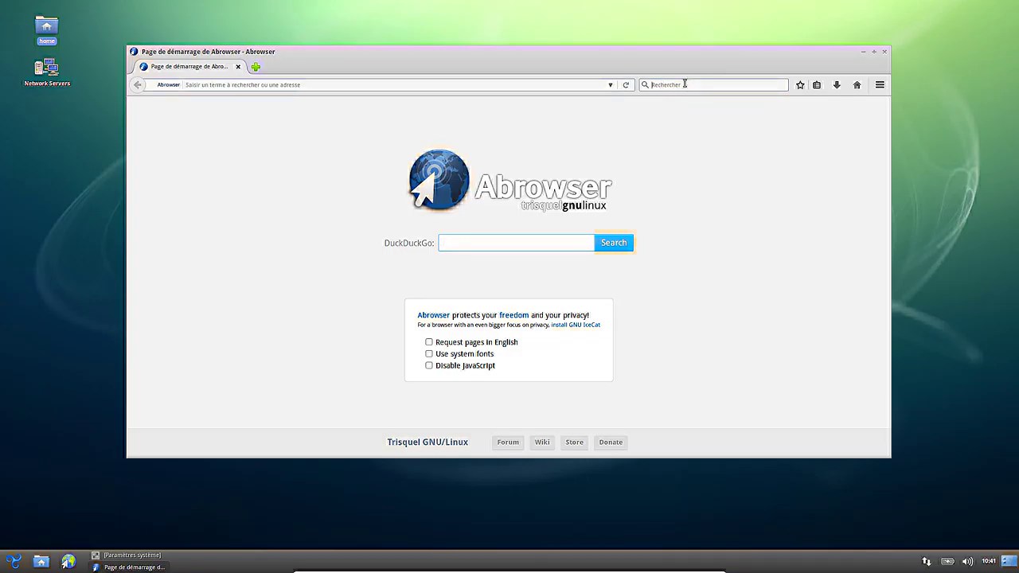
{"action": "type", "text": "tris"}
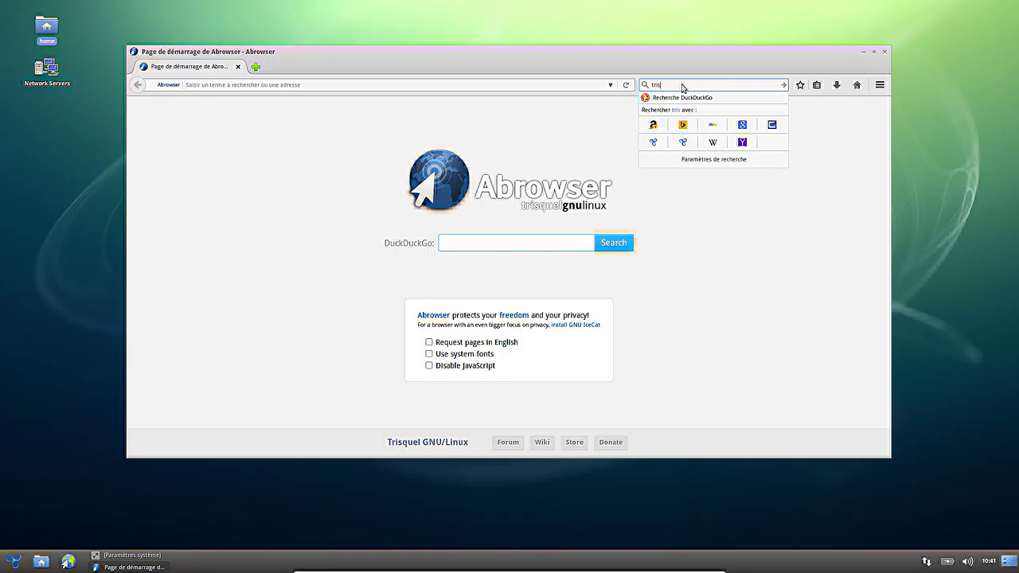
{"action": "type", "text": "quel"}
{"action": "key", "text": "Return"}
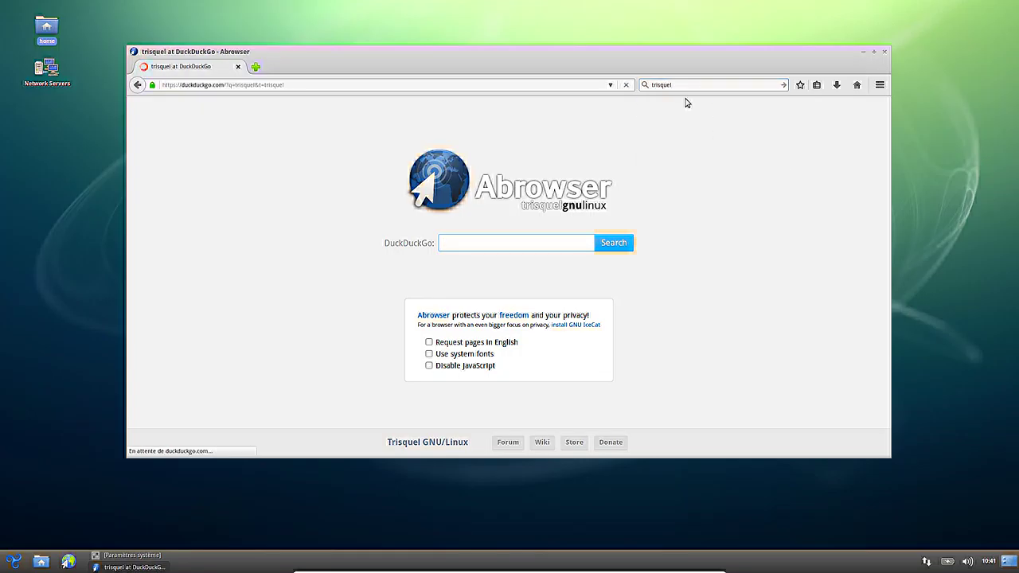
- Run the "trisquel" search with Google instead and open the result "Trisquel GNU/Linux - En roue libre !"
{"action": "left_click", "coordinate": [730, 89]}
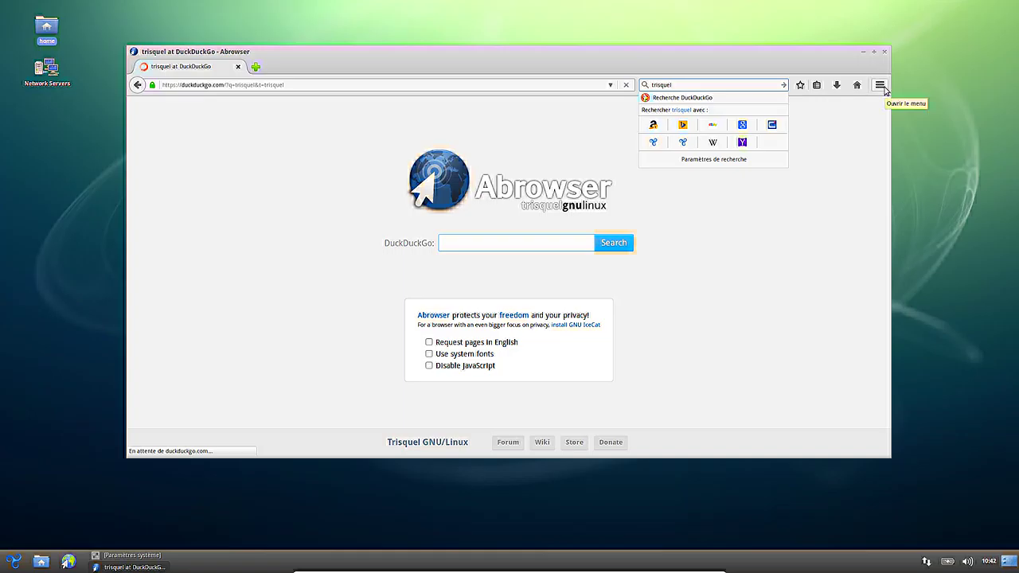
{"action": "left_click", "coordinate": [741, 127]}
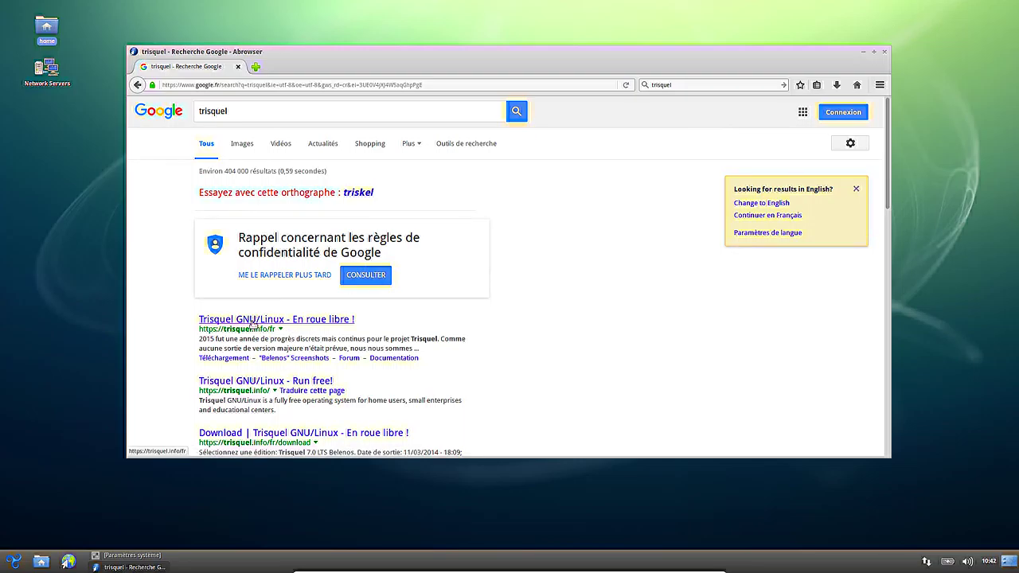
{"action": "left_click", "coordinate": [322, 320]}
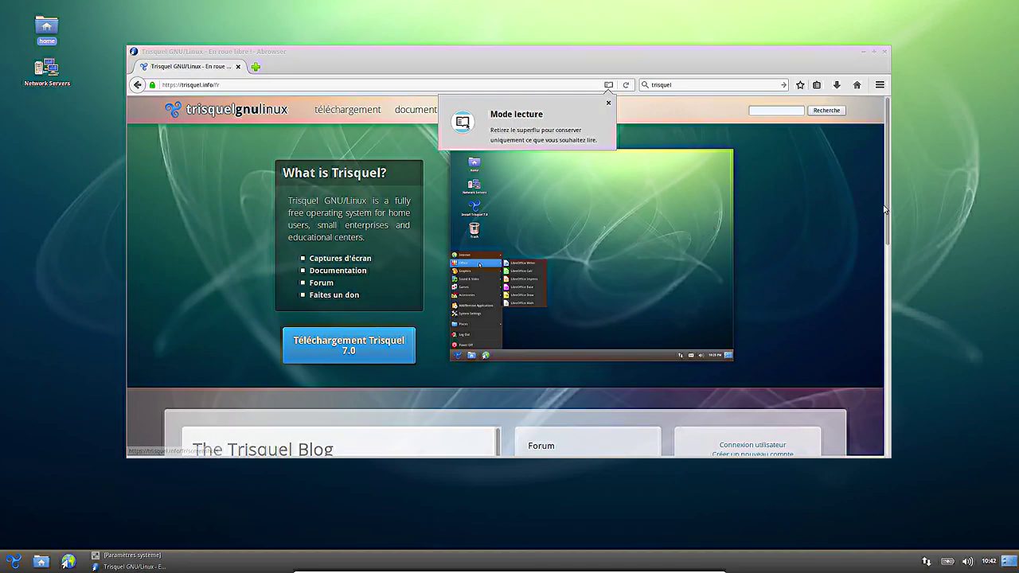
- Open the browser's add-ons manager and view the installed extensions
{"action": "left_click", "coordinate": [880, 84]}
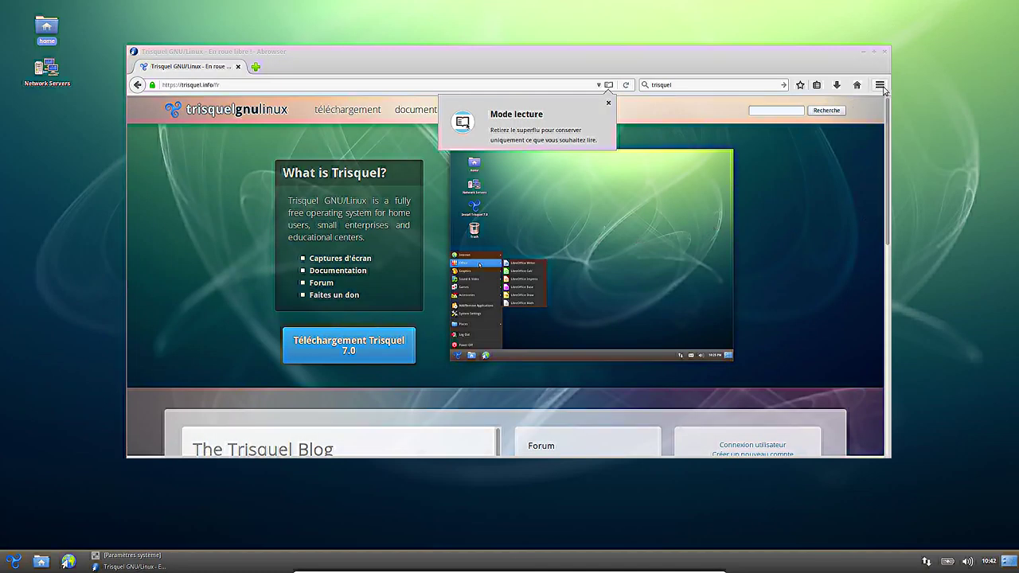
{"action": "left_click", "coordinate": [861, 235]}
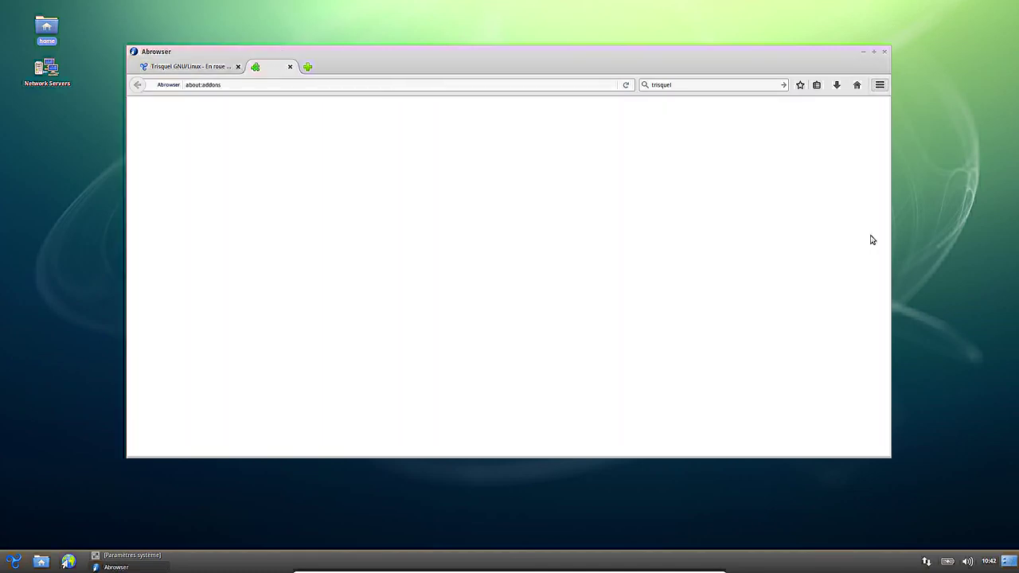
{"action": "left_click", "coordinate": [161, 152]}
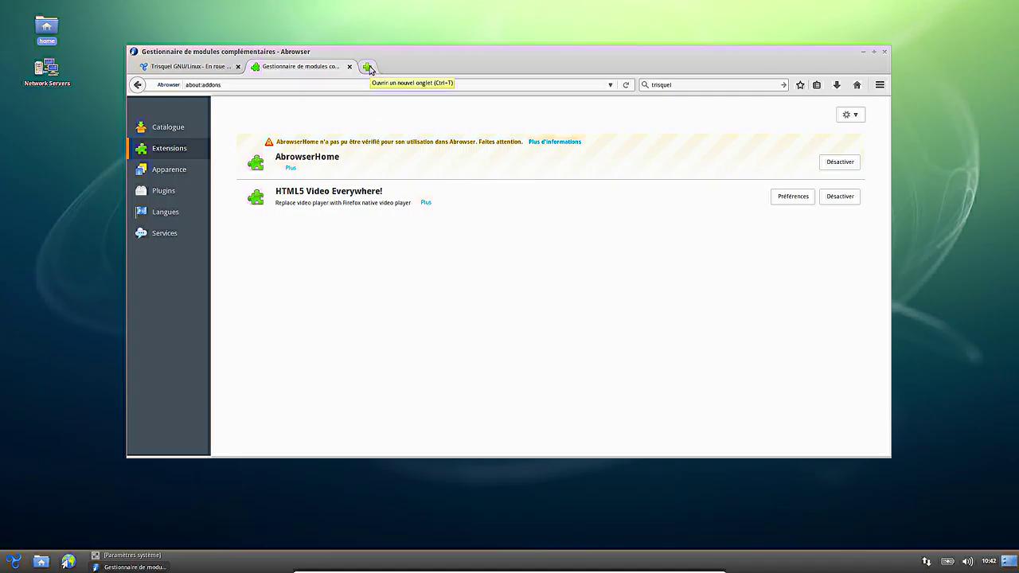
- Open the catalogue of libre add-ons and search it for "ublock"
{"action": "left_click", "coordinate": [172, 137]}
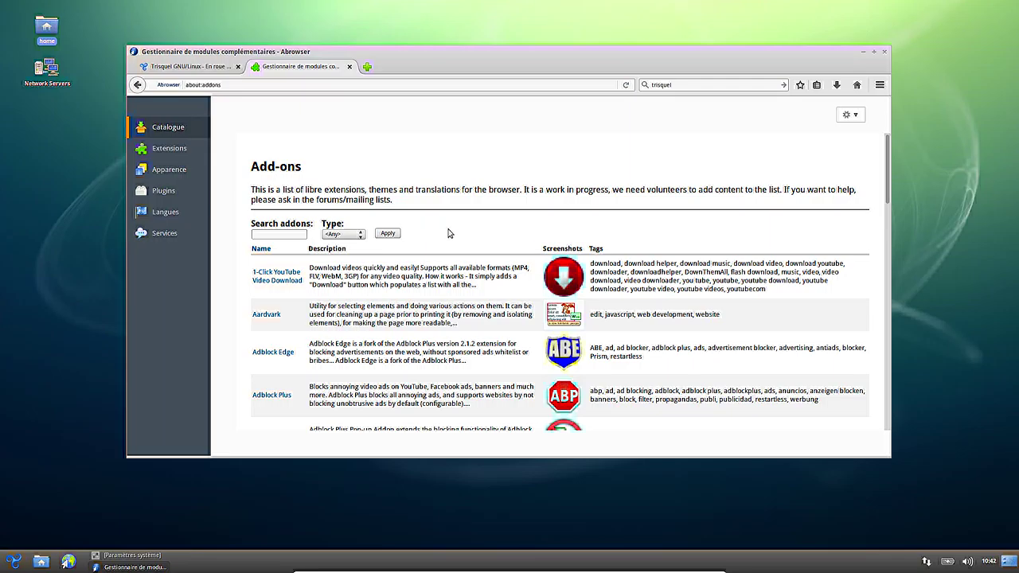
{"action": "left_click", "coordinate": [270, 234]}
{"action": "type", "text": "ublock"}
{"action": "key", "text": "Return"}
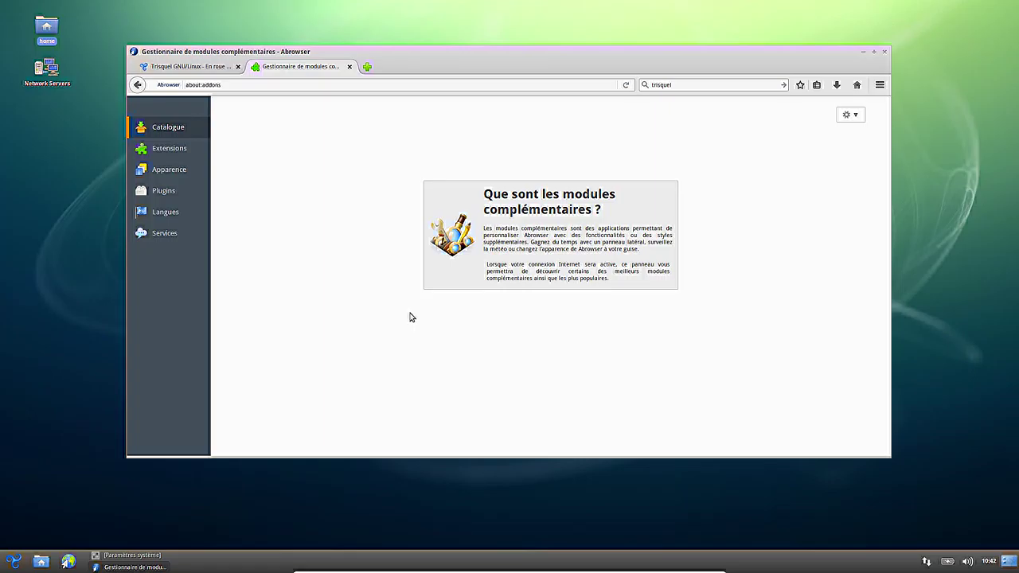
- Search Google for "ublock orign", open the Mozilla add-ons page of uBlock Origin and install the extension
{"action": "left_click", "coordinate": [710, 83]}
{"action": "type", "text": "ub"}
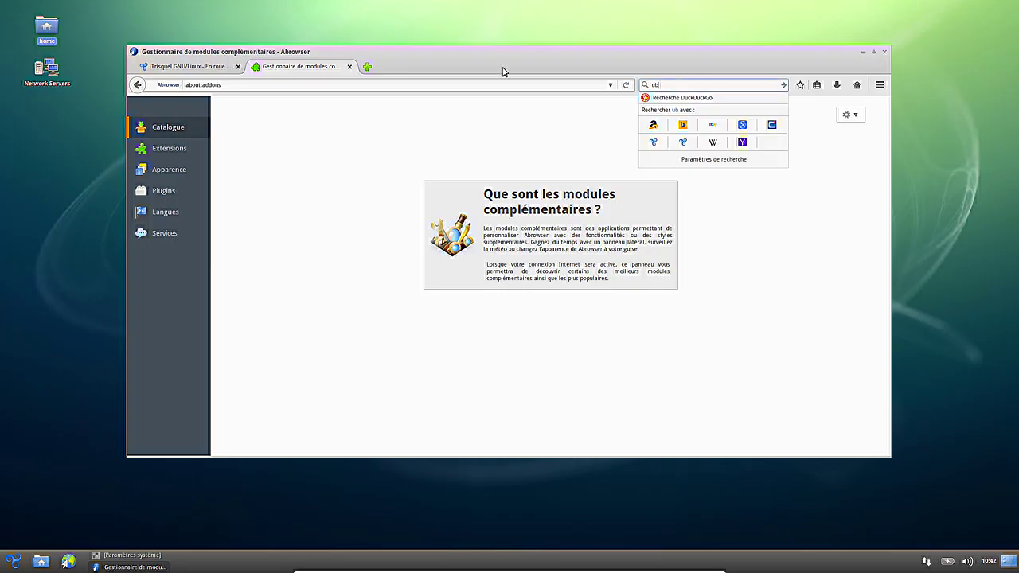
{"action": "type", "text": "lock.orign"}
{"action": "left_click", "coordinate": [741, 125]}
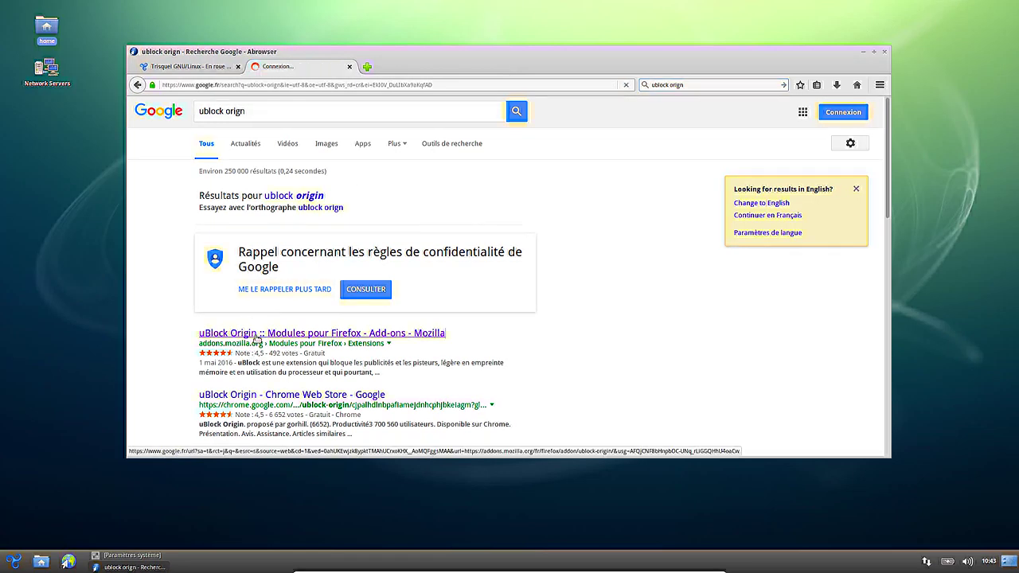
{"action": "left_click", "coordinate": [256, 340]}
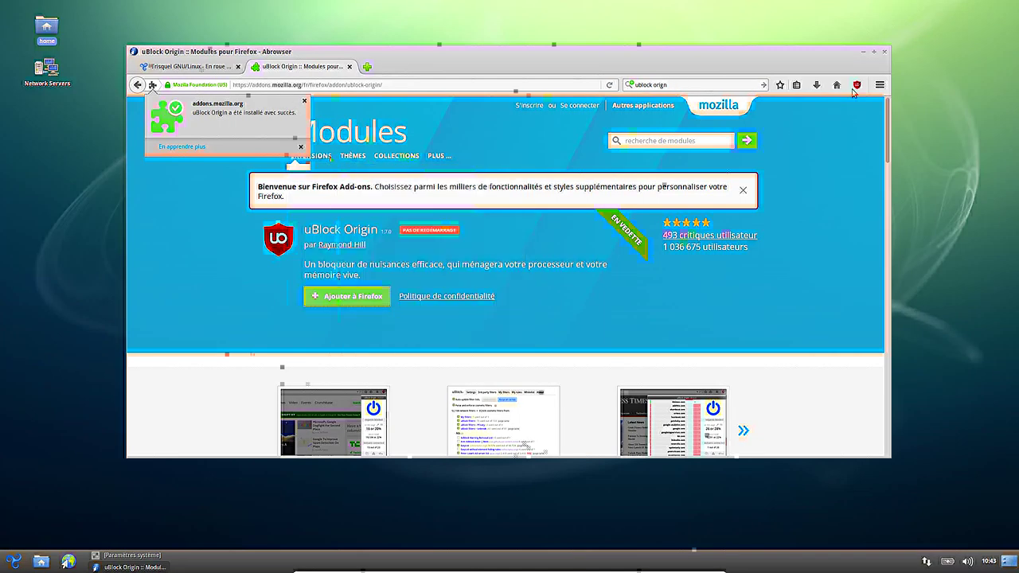
- Go to YouTube, play the featured video "LE VRAI VISAGE DE LUA" and pause it
{"action": "left_click", "coordinate": [398, 85]}
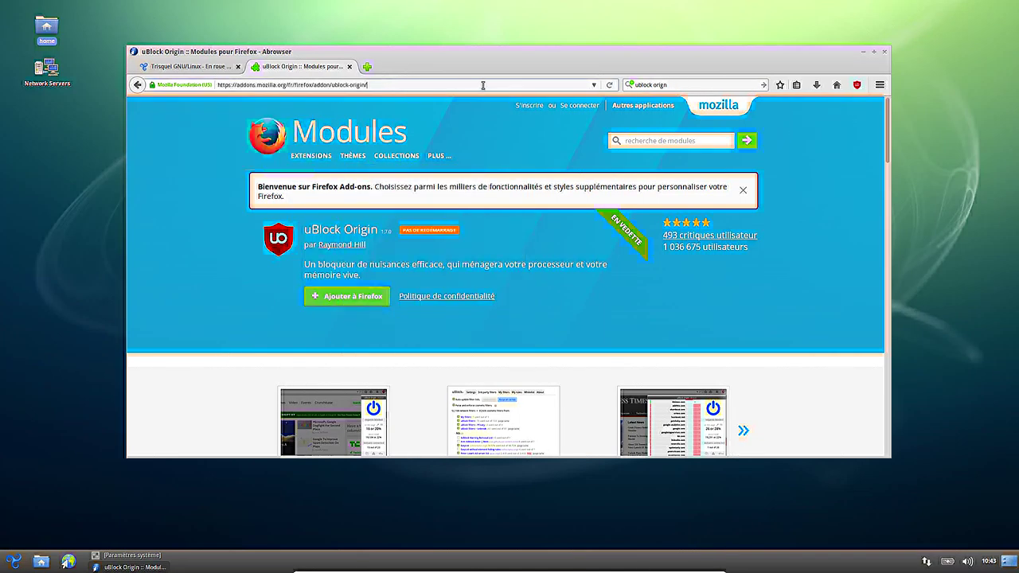
{"action": "key", "text": "ctrl+a"}
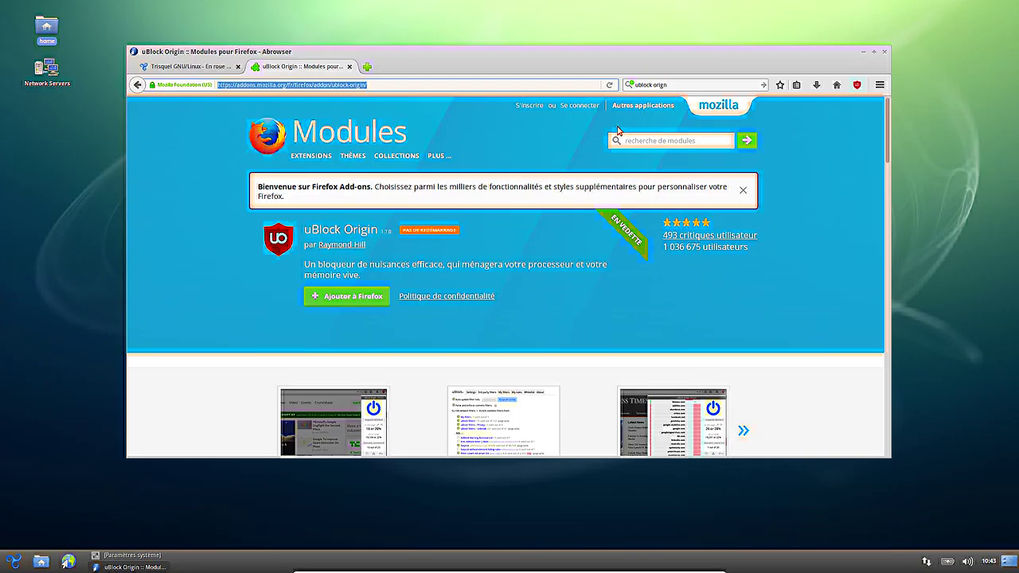
{"action": "type", "text": "youtube"}
{"action": "key", "text": "Return"}
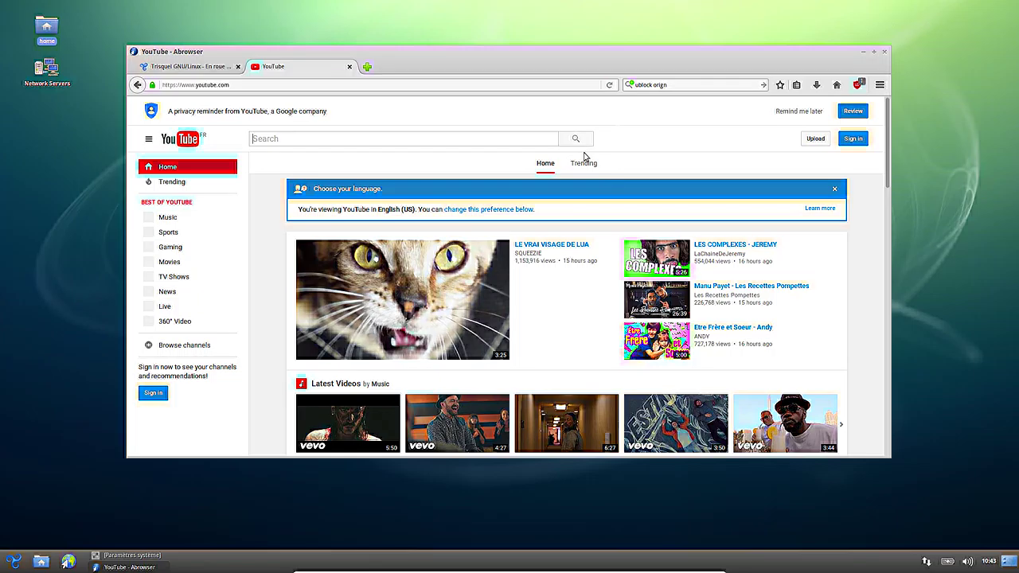
{"action": "left_click", "coordinate": [561, 248]}
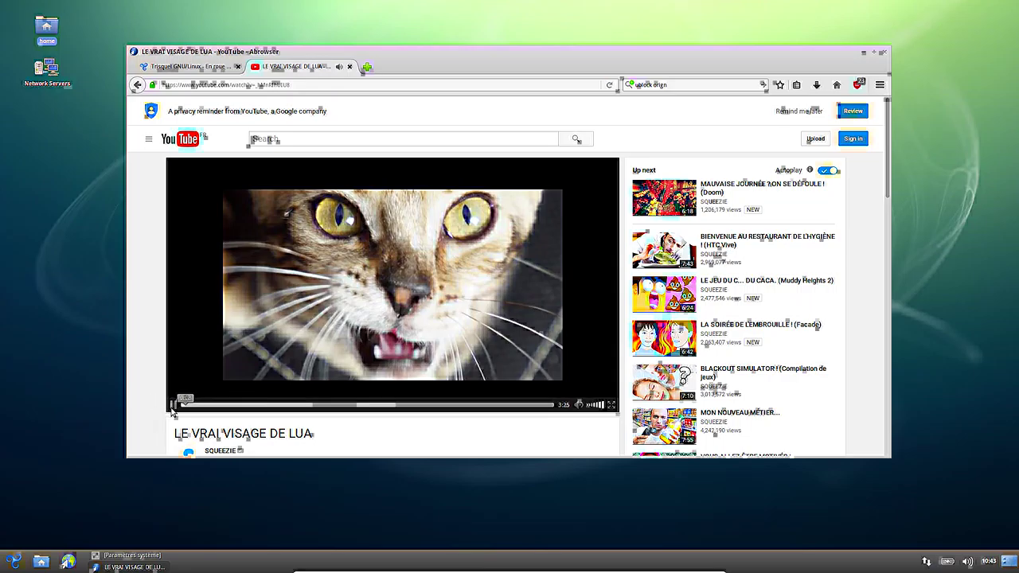
{"action": "left_click", "coordinate": [172, 407]}
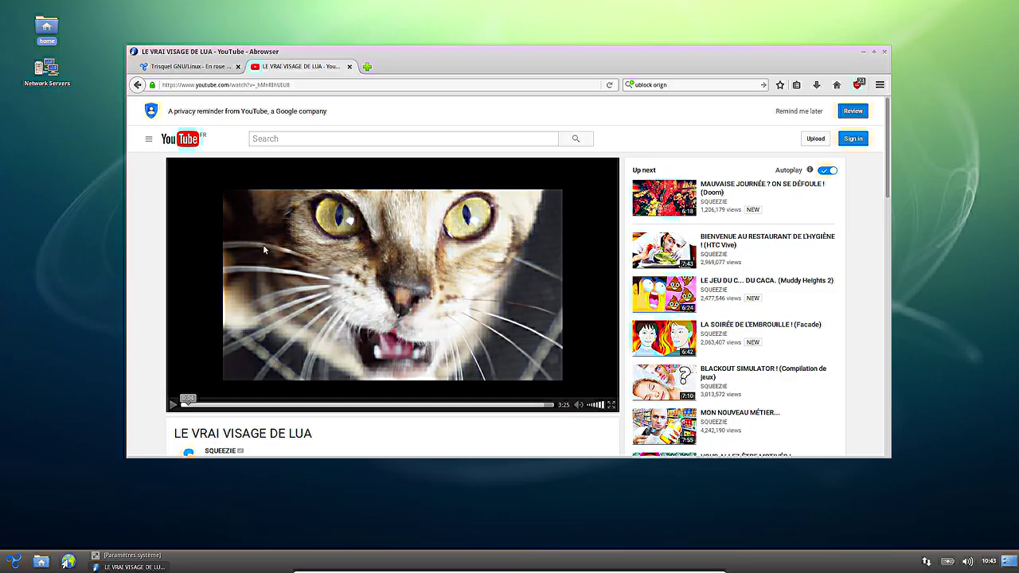
- Review the paused video's player options, and look over the video page down to the end of the suggested videos
{"action": "right_click", "coordinate": [310, 249]}
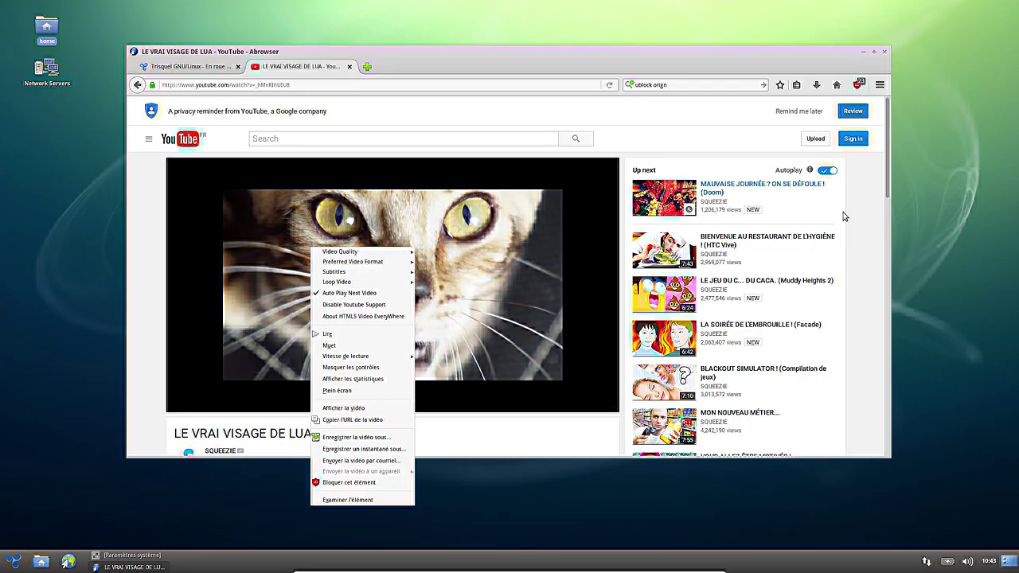
{"action": "left_click", "coordinate": [875, 219]}
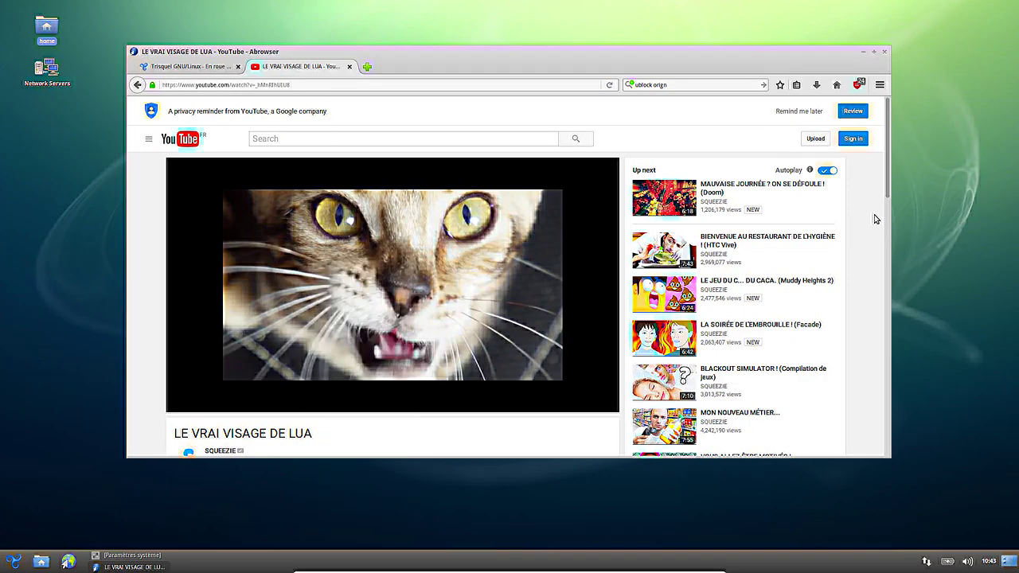
{"action": "scroll", "coordinate": [876, 219], "scroll_direction": "down", "scroll_amount": 4}
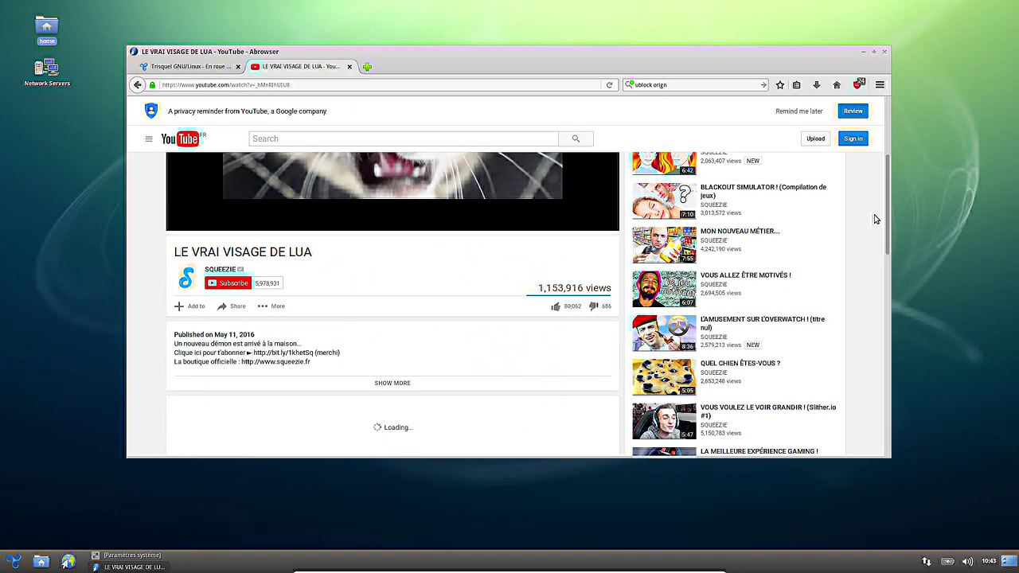
{"action": "scroll", "coordinate": [875, 219], "scroll_direction": "up", "scroll_amount": 4}
{"action": "scroll", "coordinate": [875, 219], "scroll_direction": "down", "scroll_amount": 3}
{"action": "scroll", "coordinate": [875, 219], "scroll_direction": "down", "scroll_amount": 10}
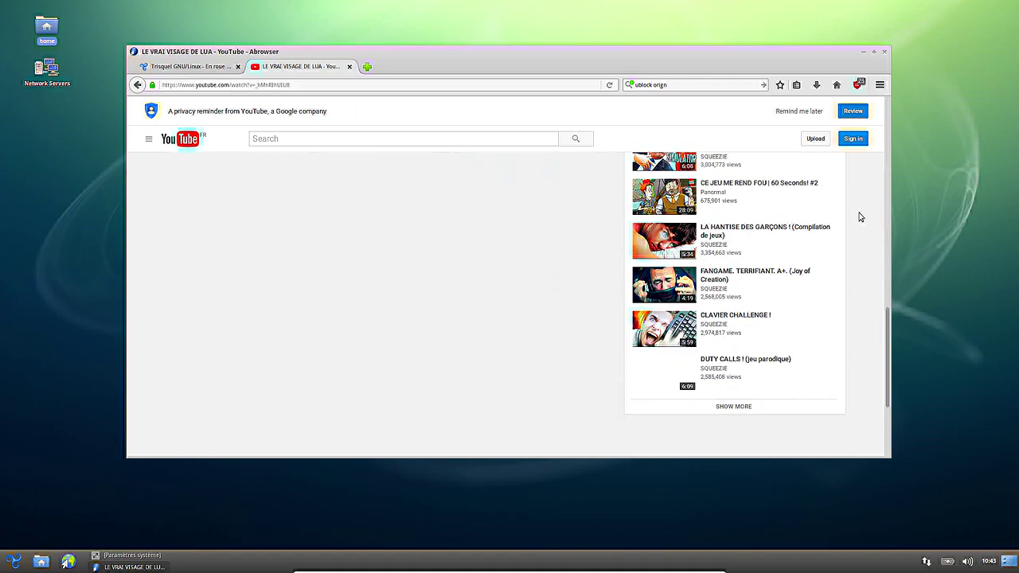
{"action": "left_click_drag", "start_coordinate": [890, 367], "coordinate": [877, 103]}
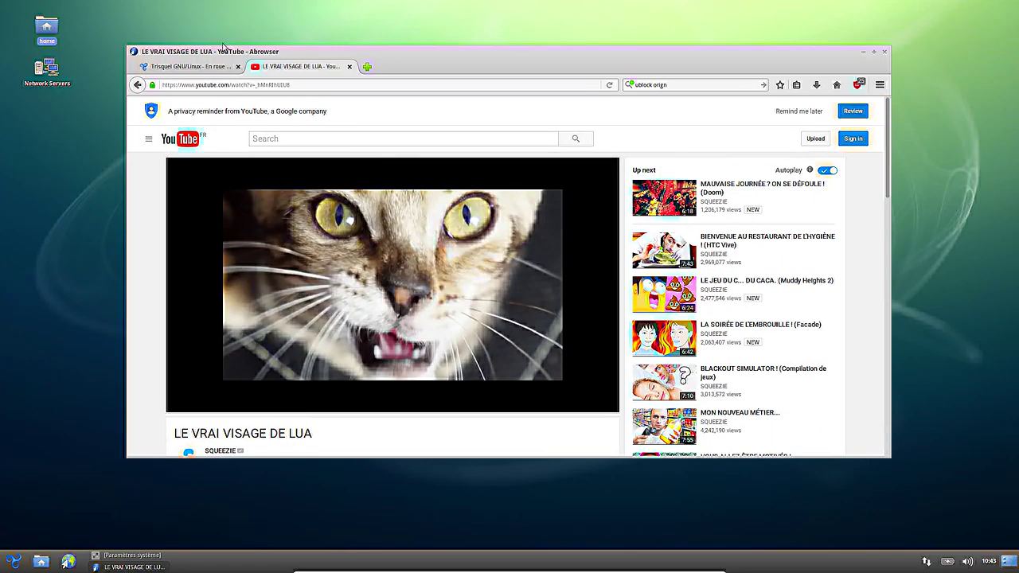
- Close the browser with both its tabs and bring the Paramètres système window back to the middle of the desktop
{"action": "left_click", "coordinate": [883, 52]}
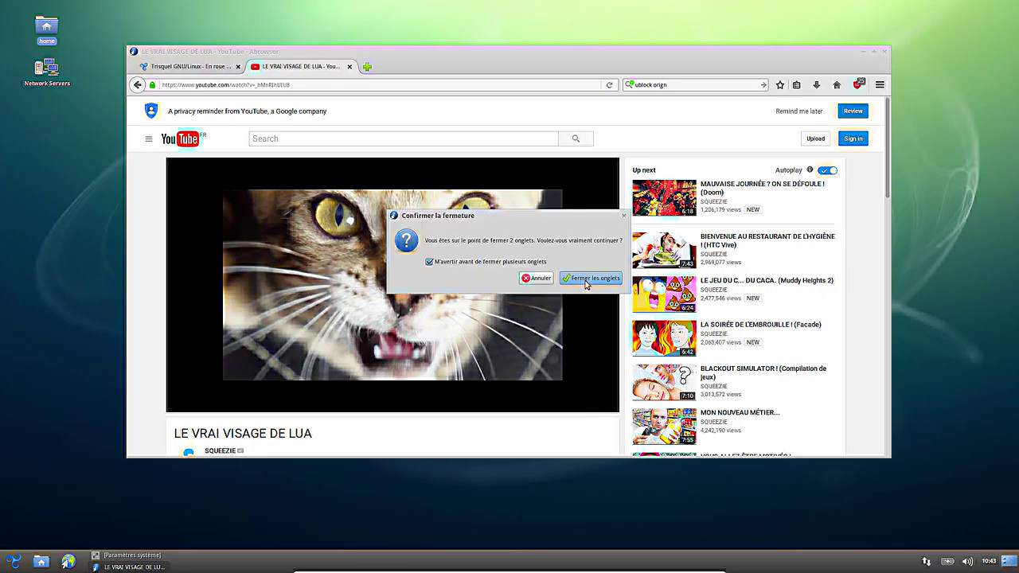
{"action": "left_click", "coordinate": [586, 286]}
{"action": "left_click", "coordinate": [159, 560]}
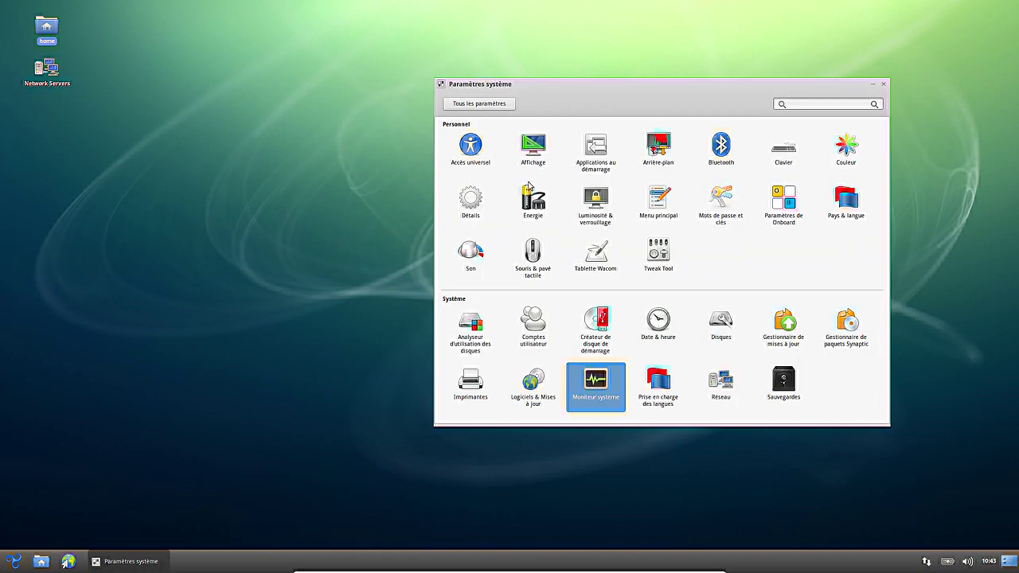
{"action": "left_click_drag", "start_coordinate": [655, 95], "coordinate": [500, 102]}
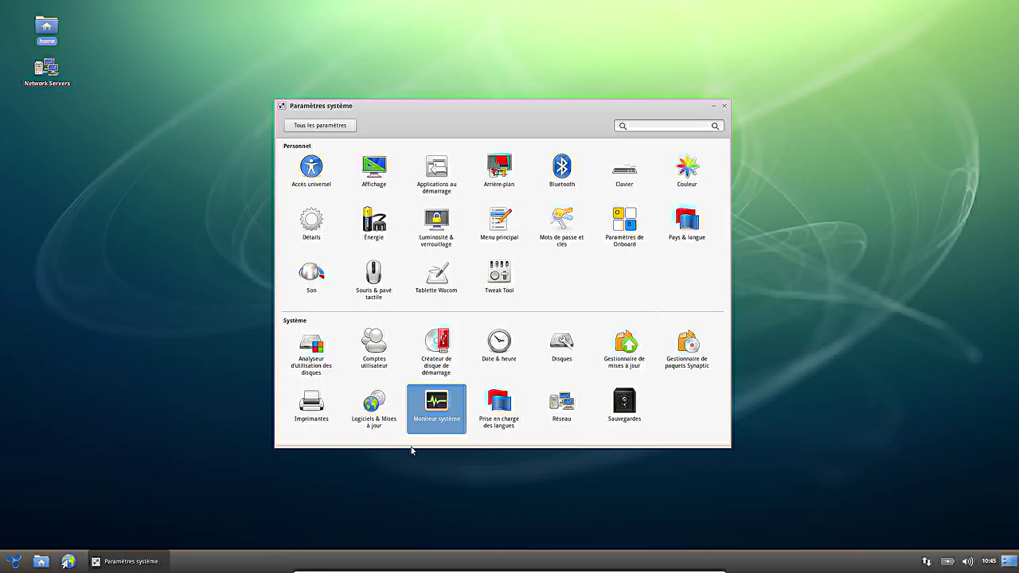
- Enable the unsupported belenos-backports updates in Logiciels & Mises à jour, authenticate with the account password, and reload the package information
{"action": "left_click", "coordinate": [371, 404]}
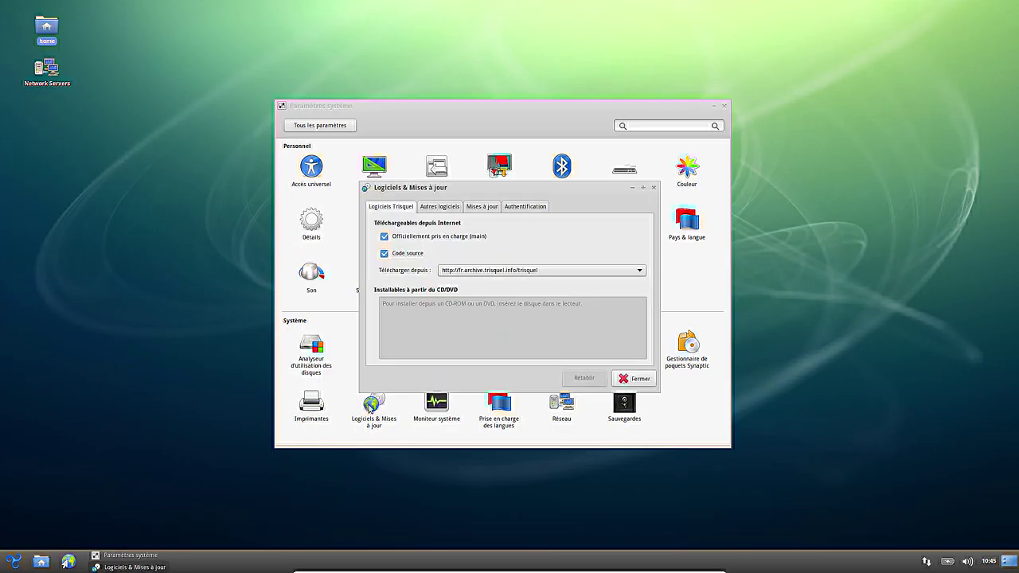
{"action": "left_click", "coordinate": [445, 208]}
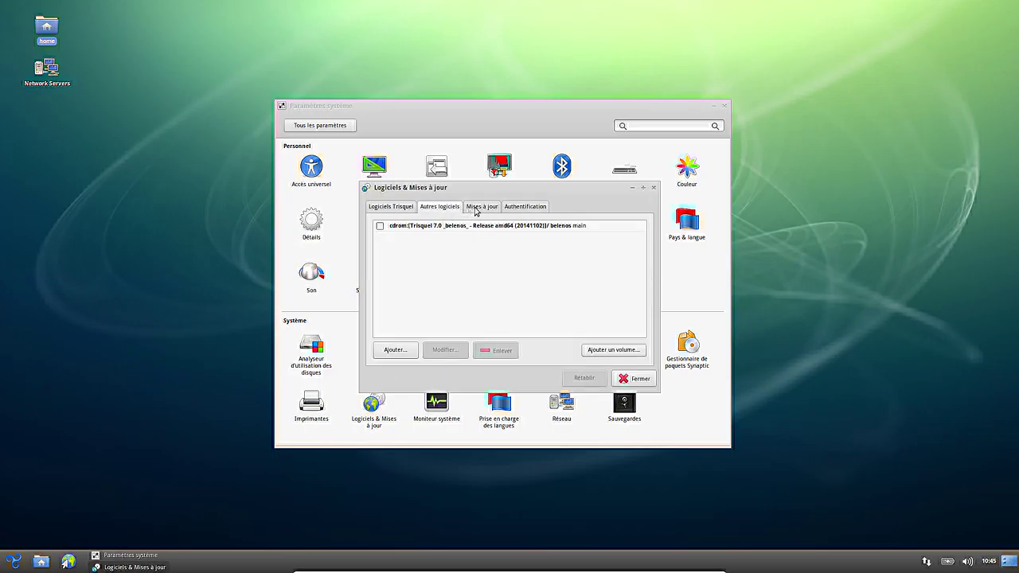
{"action": "left_click", "coordinate": [478, 210]}
{"action": "left_click", "coordinate": [407, 273]}
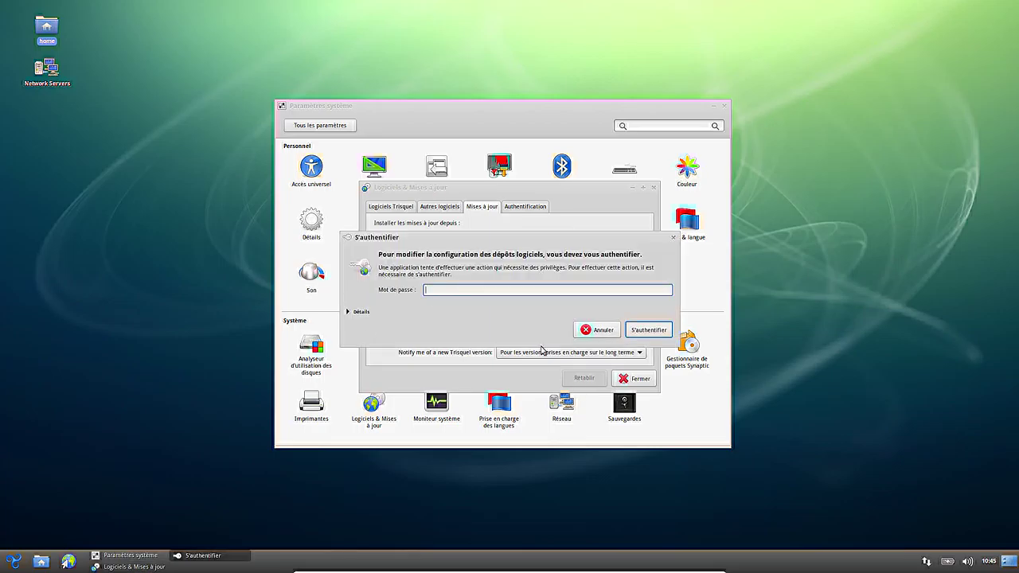
{"action": "type", "text": "•••••"}
{"action": "key", "text": "Return"}
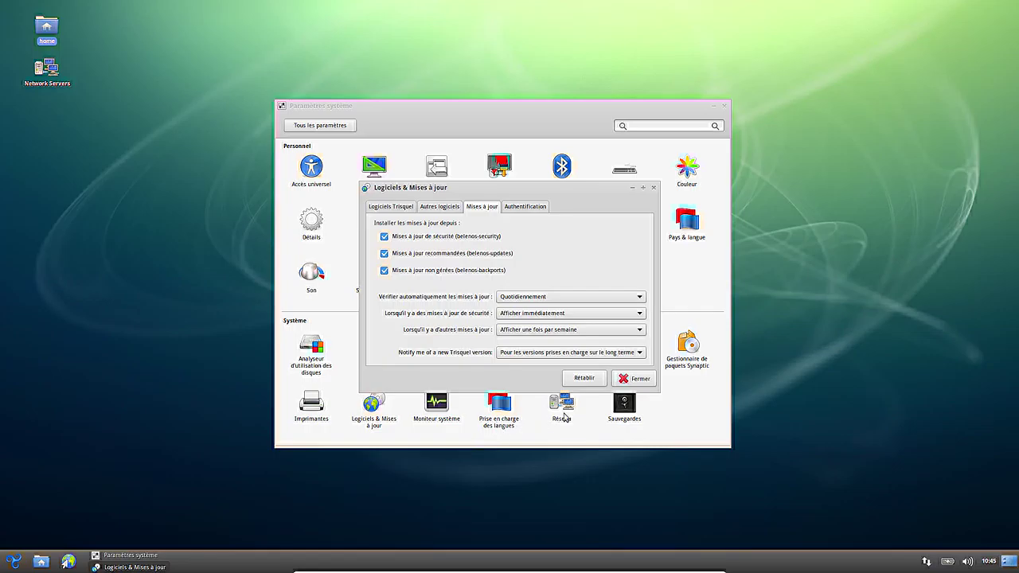
{"action": "left_click", "coordinate": [639, 382]}
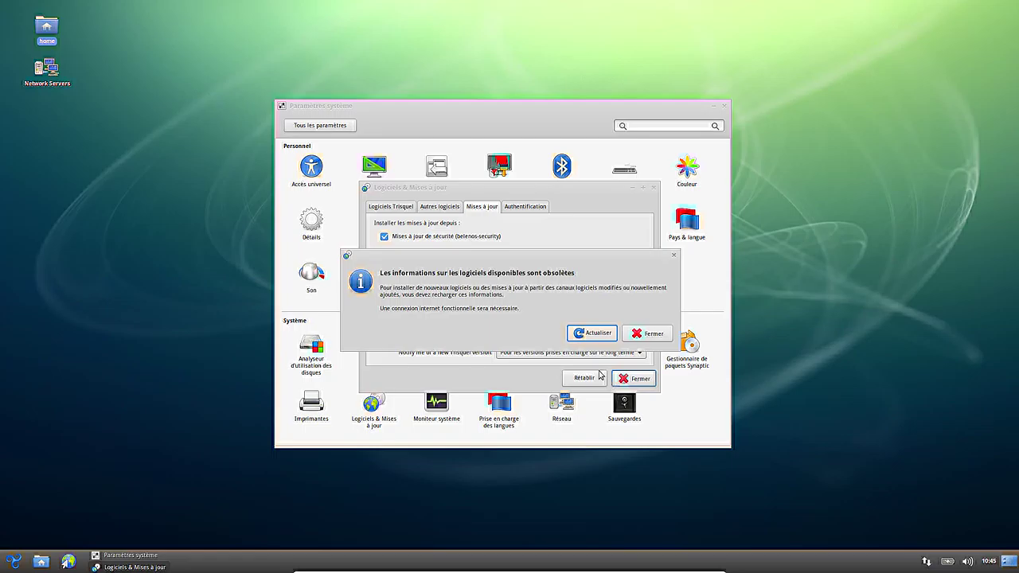
{"action": "left_click", "coordinate": [593, 334]}
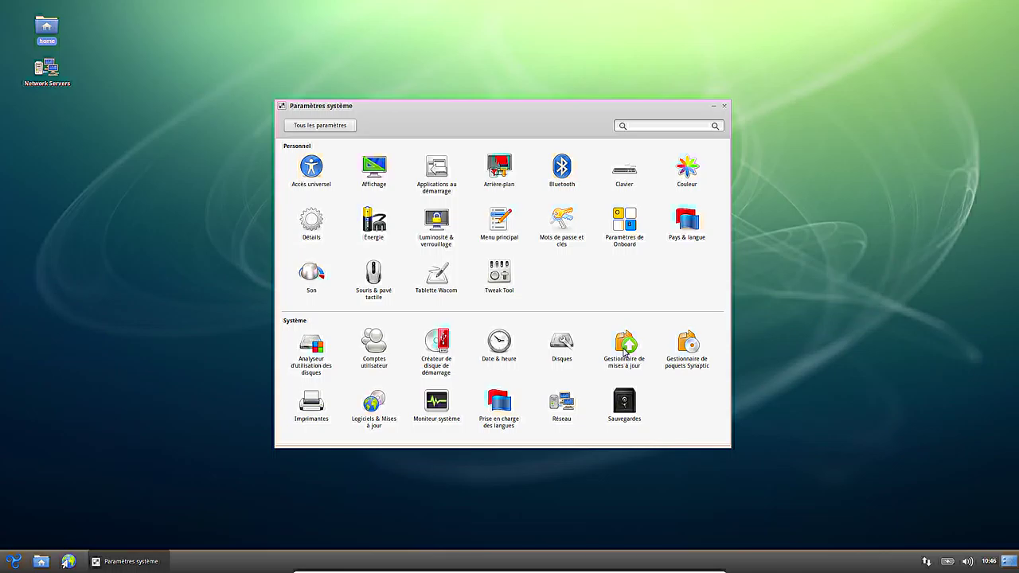
- Launch the update manager and spread its two windows and the Paramètres système window apart on the desktop
{"action": "left_click", "coordinate": [626, 352]}
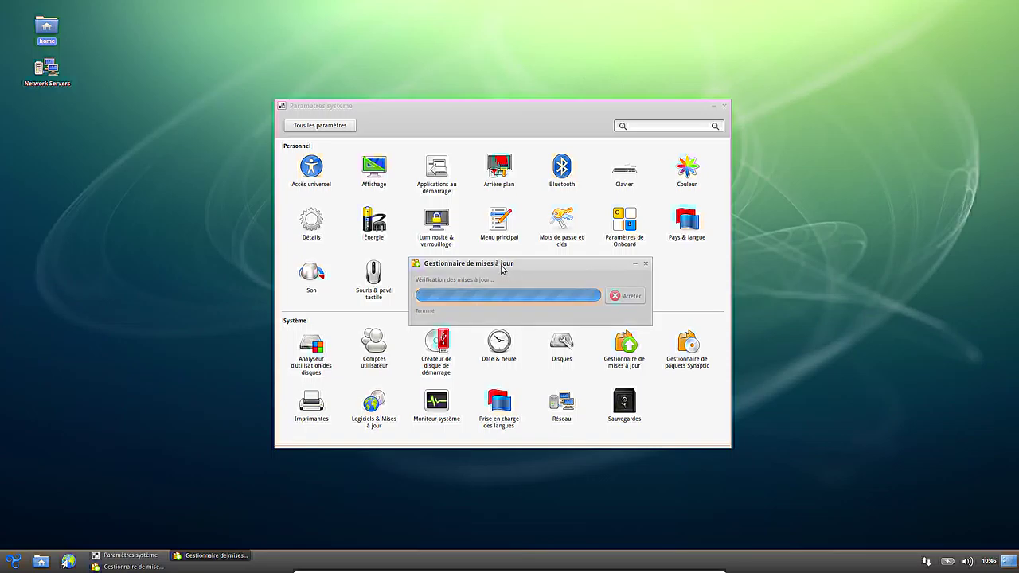
{"action": "left_click_drag", "start_coordinate": [514, 105], "coordinate": [725, 108]}
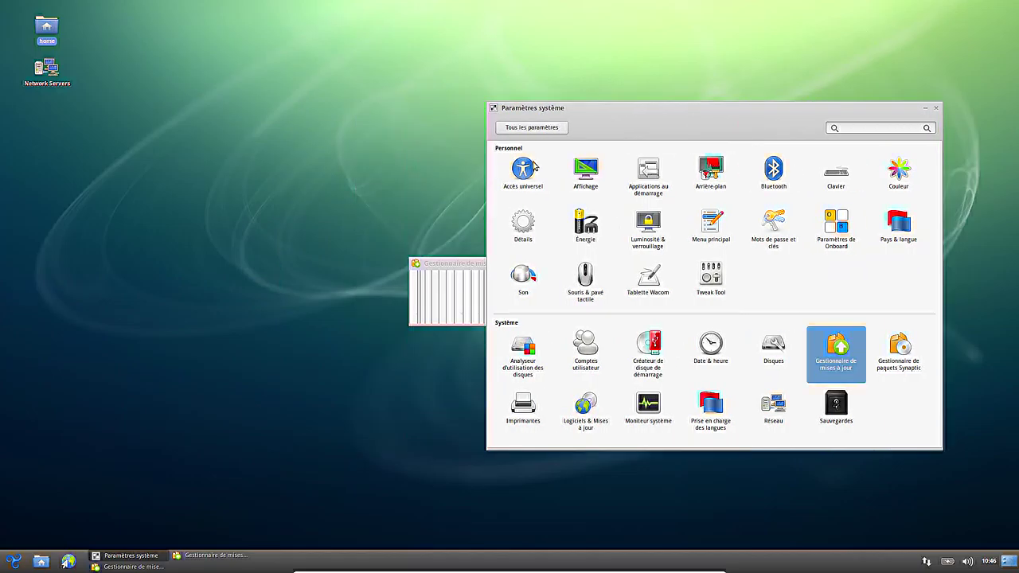
{"action": "left_click_drag", "start_coordinate": [437, 267], "coordinate": [75, 141]}
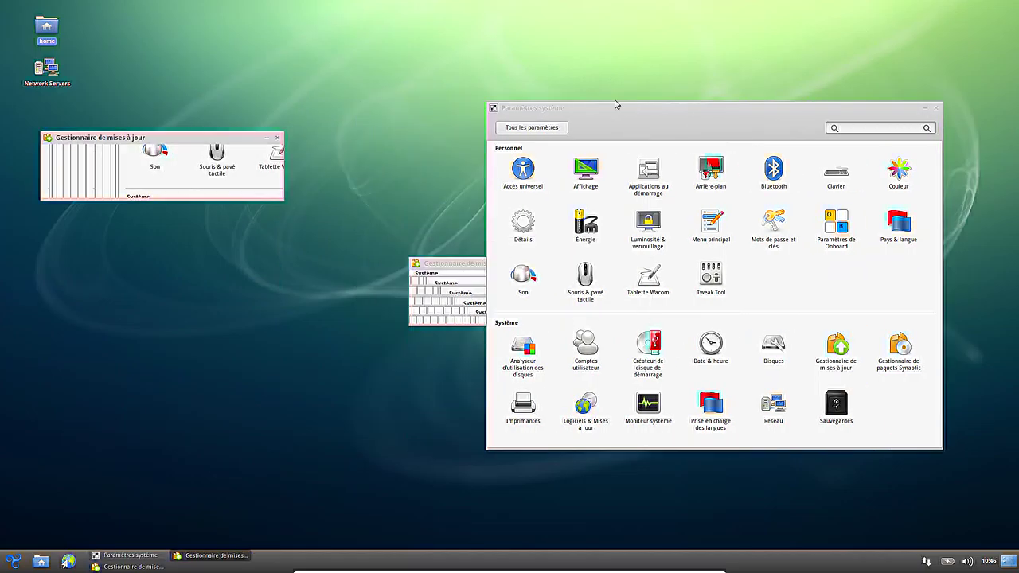
{"action": "left_click_drag", "start_coordinate": [618, 113], "coordinate": [588, 94]}
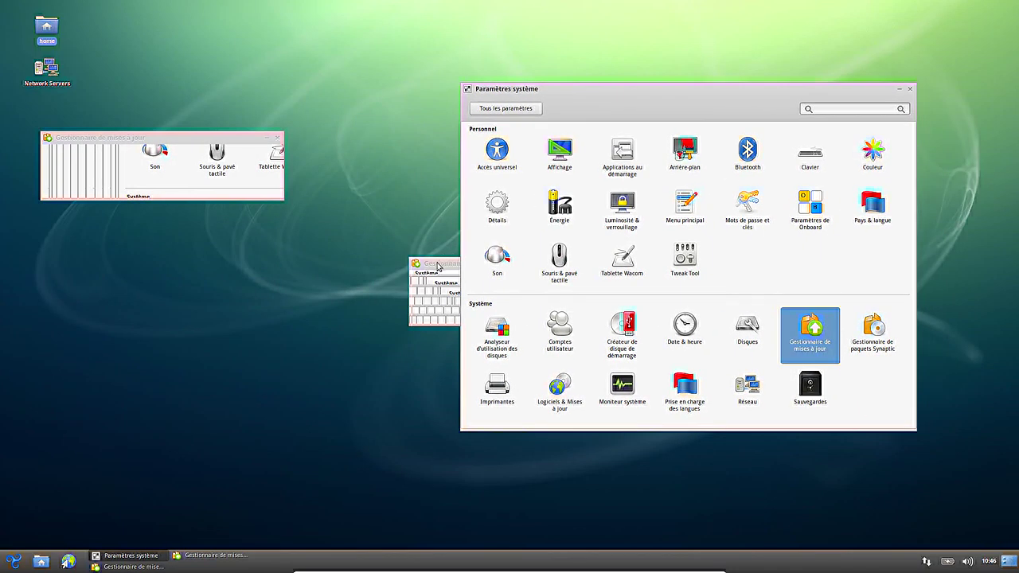
{"action": "left_click_drag", "start_coordinate": [433, 263], "coordinate": [303, 265]}
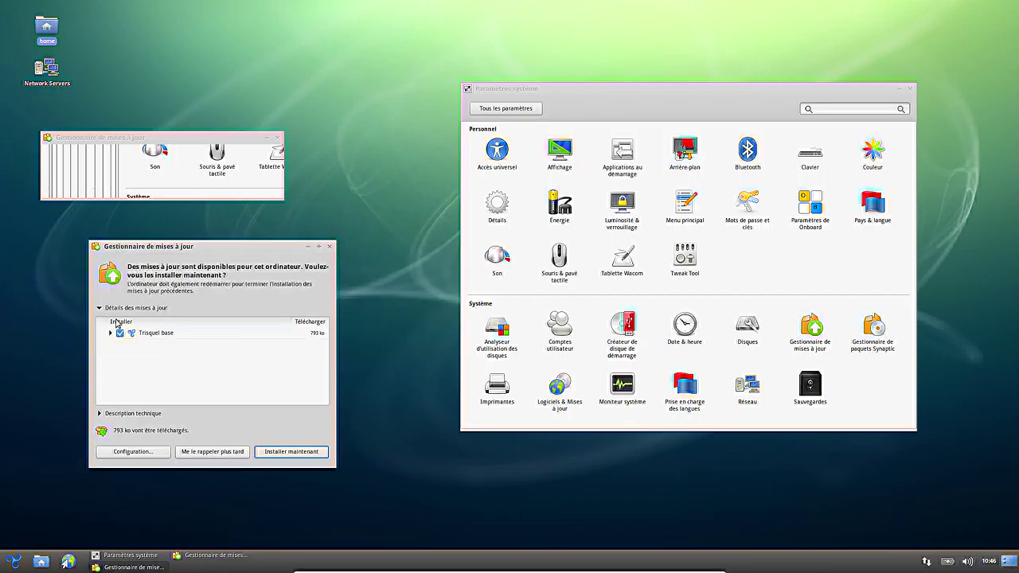
- Expand the Trisquel base updates, close the duplicate update manager window, and install the listed updates
{"action": "left_click", "coordinate": [110, 334]}
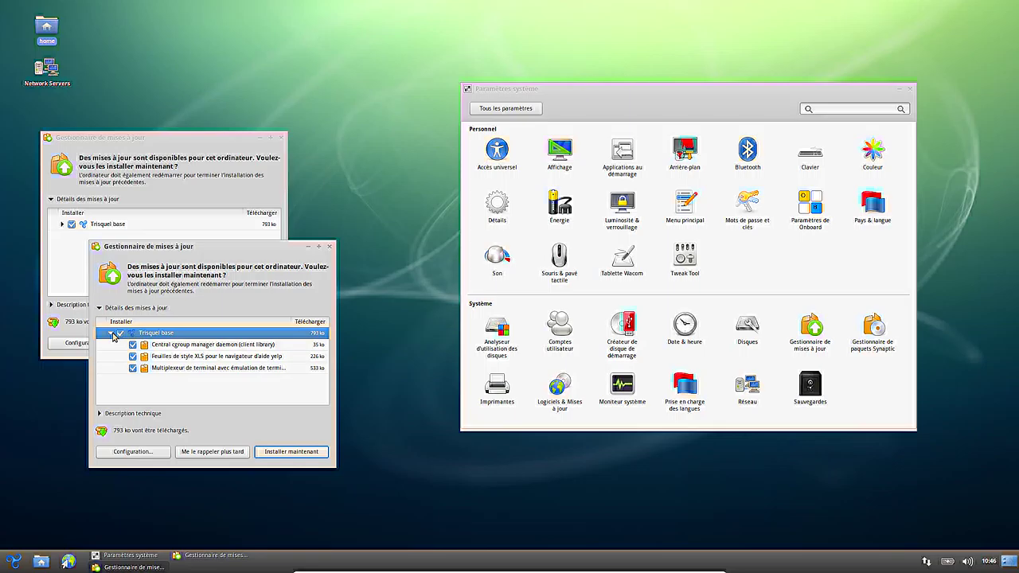
{"action": "left_click", "coordinate": [282, 138]}
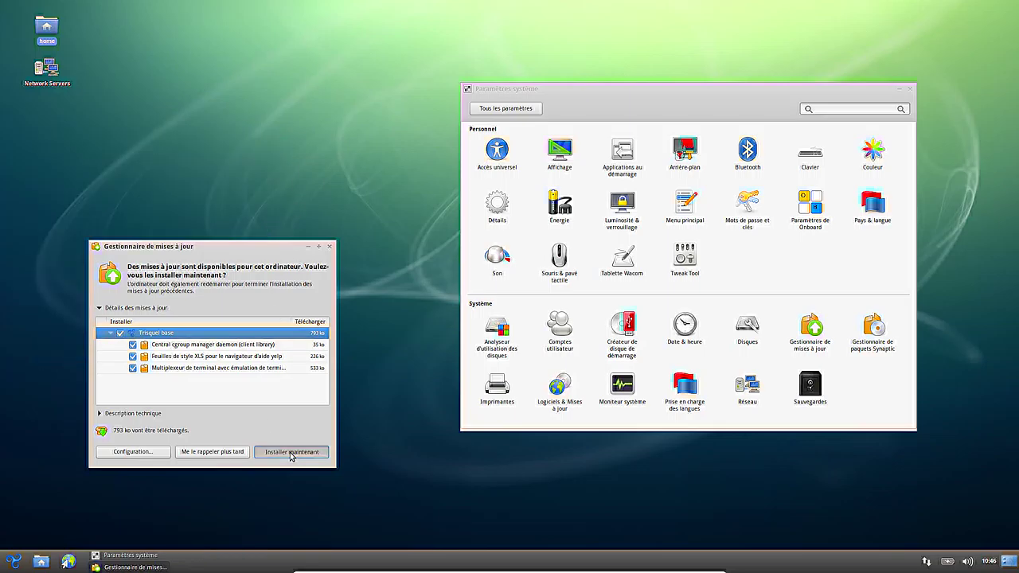
{"action": "left_click", "coordinate": [291, 454]}
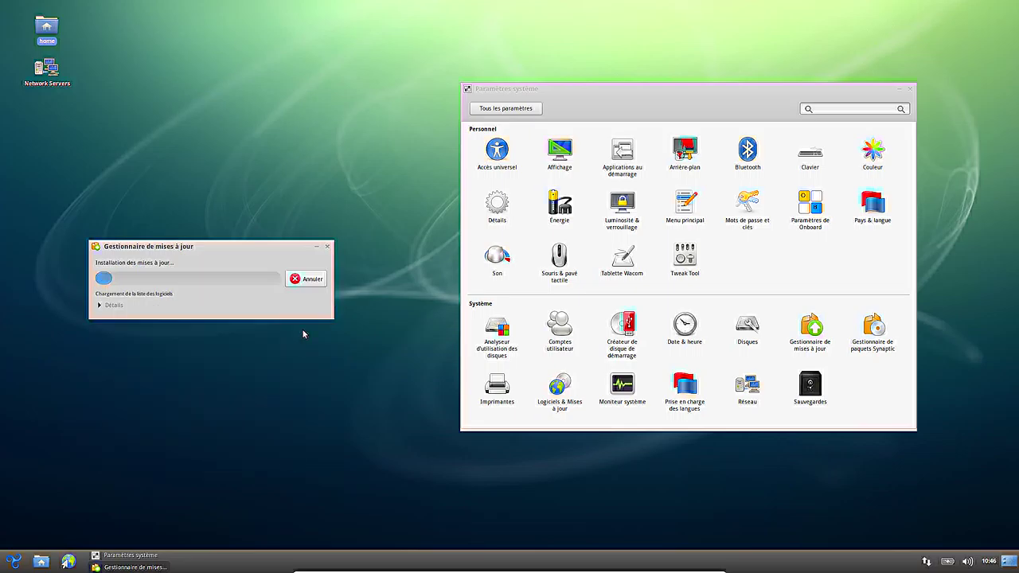
{"action": "left_click_drag", "start_coordinate": [196, 248], "coordinate": [188, 181]}
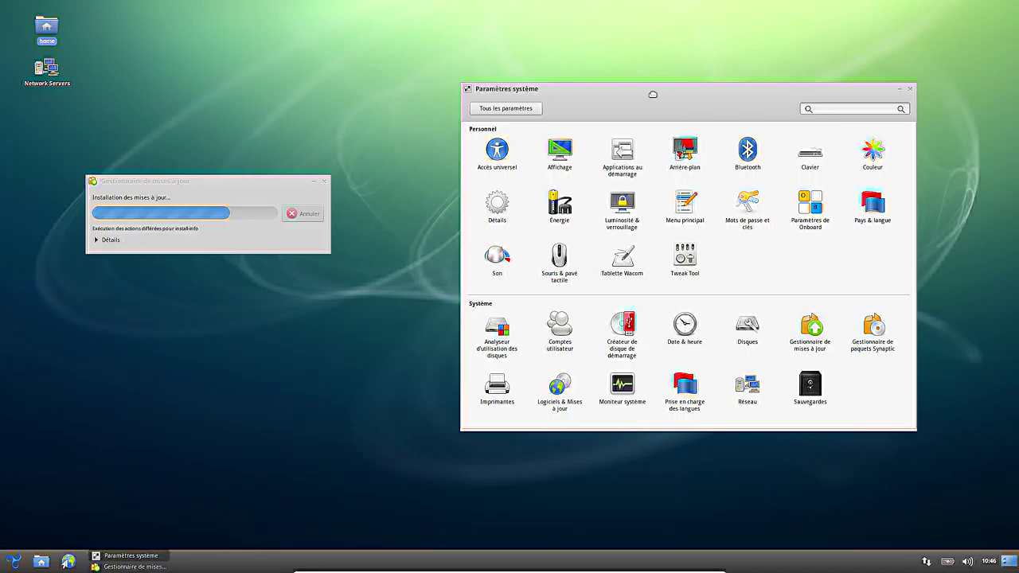
- Open the Synaptic package manager from the system settings and authenticate with the account password at both requests
{"action": "left_click_drag", "start_coordinate": [653, 97], "coordinate": [595, 88]}
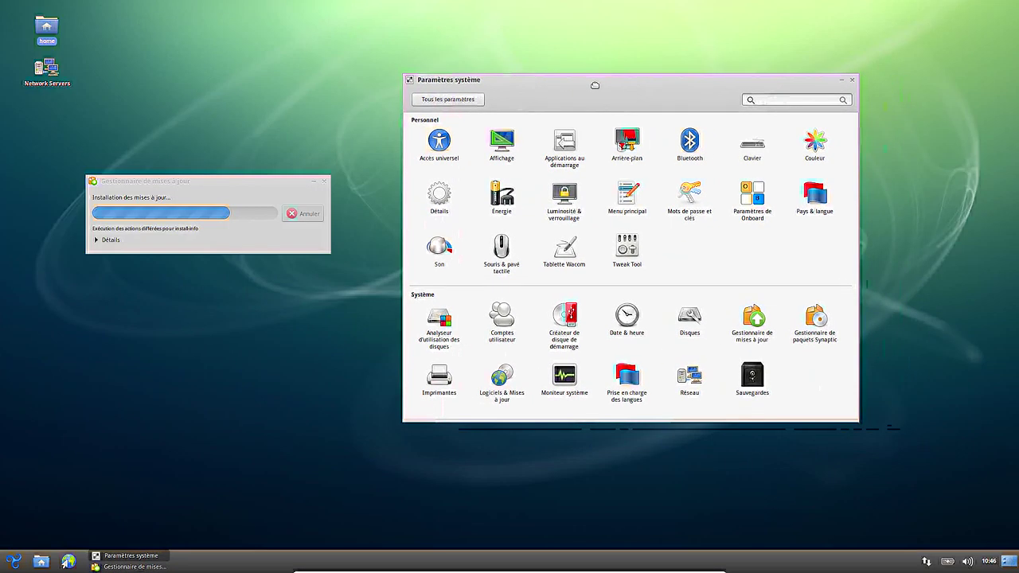
{"action": "left_click", "coordinate": [820, 328]}
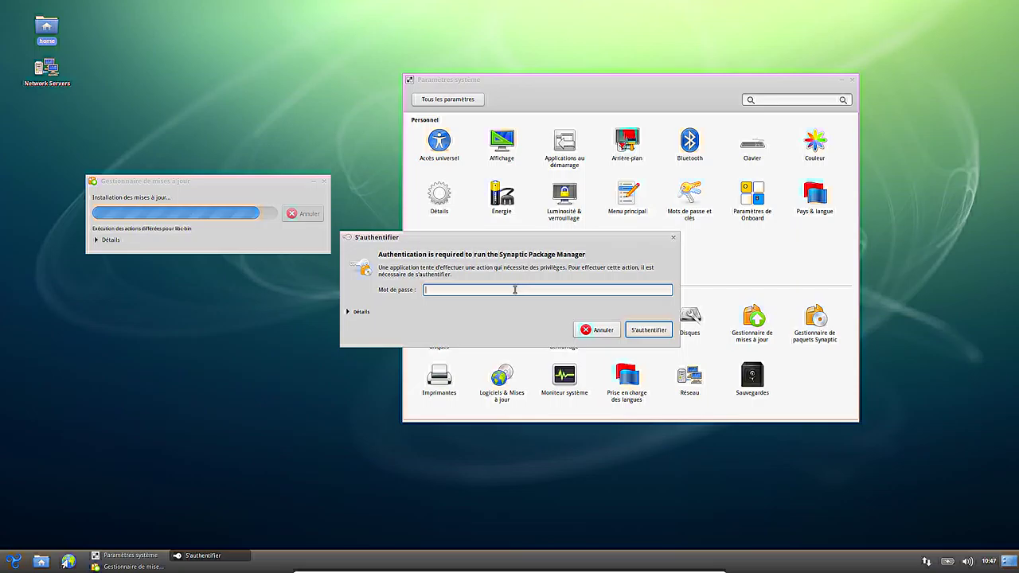
{"action": "type", "text": "****"}
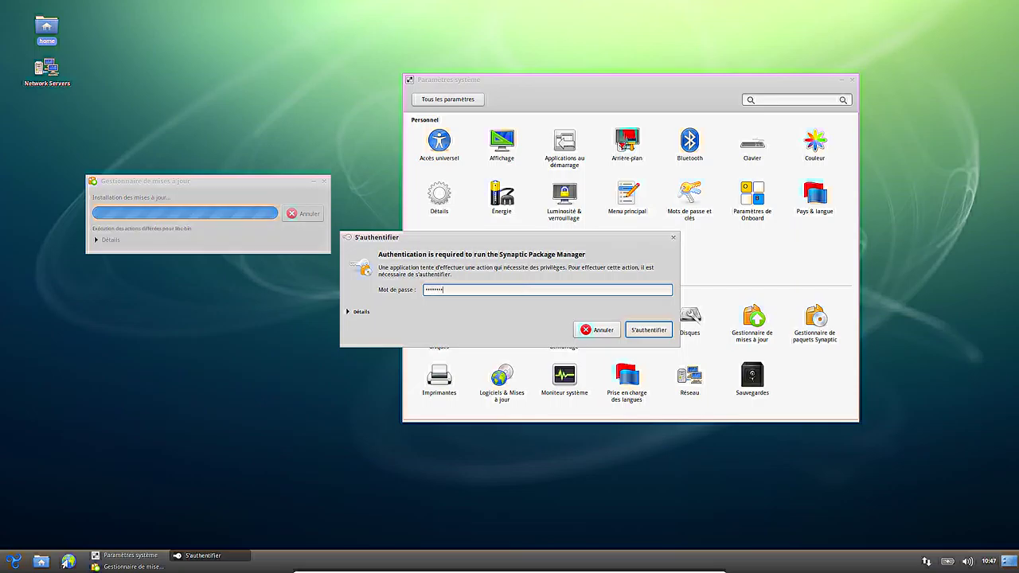
{"action": "key", "text": "BackSpace"}
{"action": "key", "text": "BackSpace"}
{"action": "key", "text": "BackSpace"}
{"action": "key", "text": "BackSpace"}
{"action": "type", "text": "********"}
{"action": "key", "text": "Return"}
{"action": "type", "text": "********"}
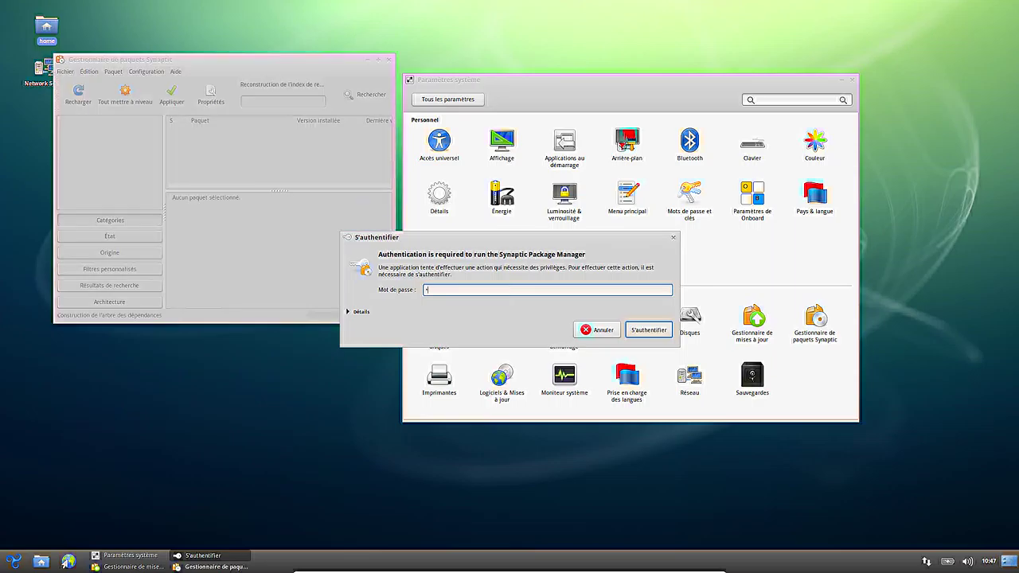
{"action": "key", "text": "Return"}
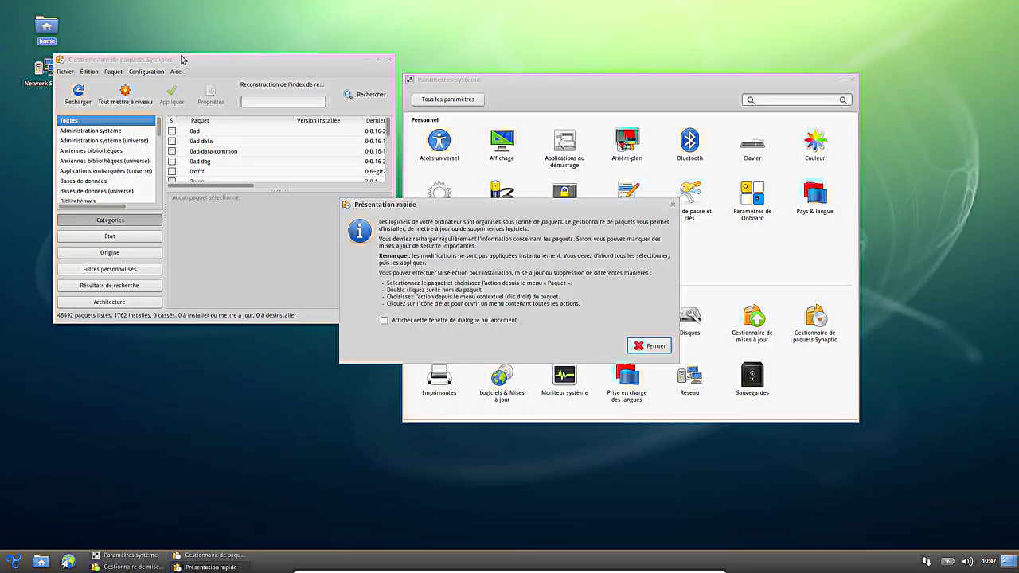
- Dismiss Synaptic's quick introduction, close Synaptic, and postpone the restart requested by the update manager
{"action": "left_click", "coordinate": [458, 322]}
{"action": "left_click", "coordinate": [514, 323]}
{"action": "left_click", "coordinate": [652, 347]}
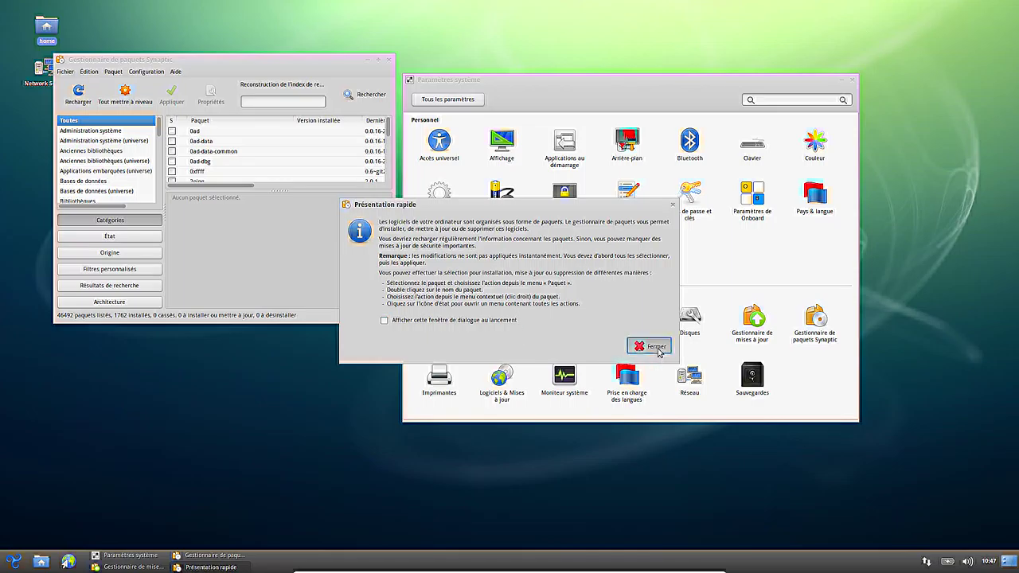
{"action": "left_click", "coordinate": [389, 60]}
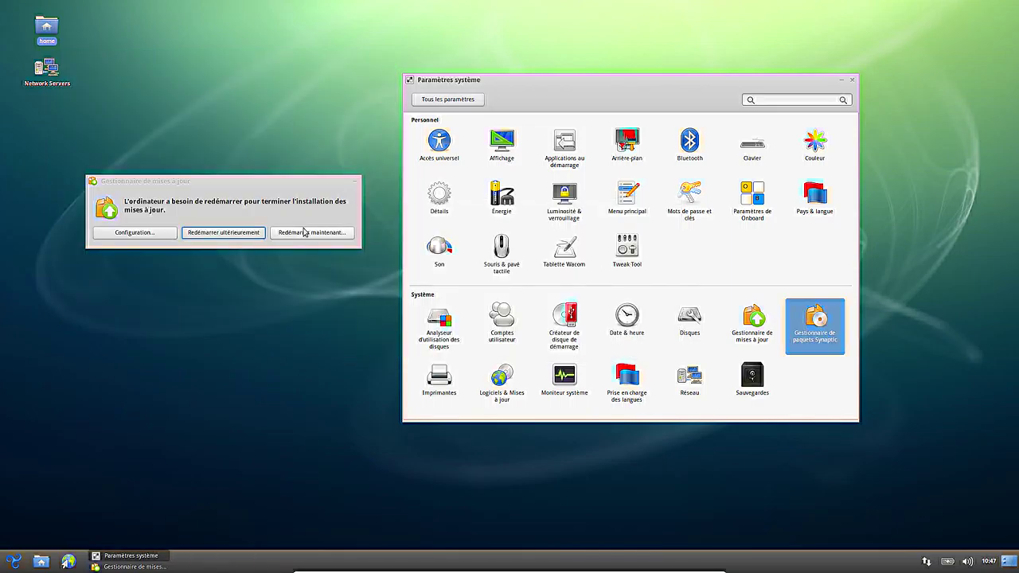
{"action": "left_click", "coordinate": [244, 233]}
- Open Ajouter/supprimer des applications and close the Paramètres système window
{"action": "left_click", "coordinate": [2, 563]}
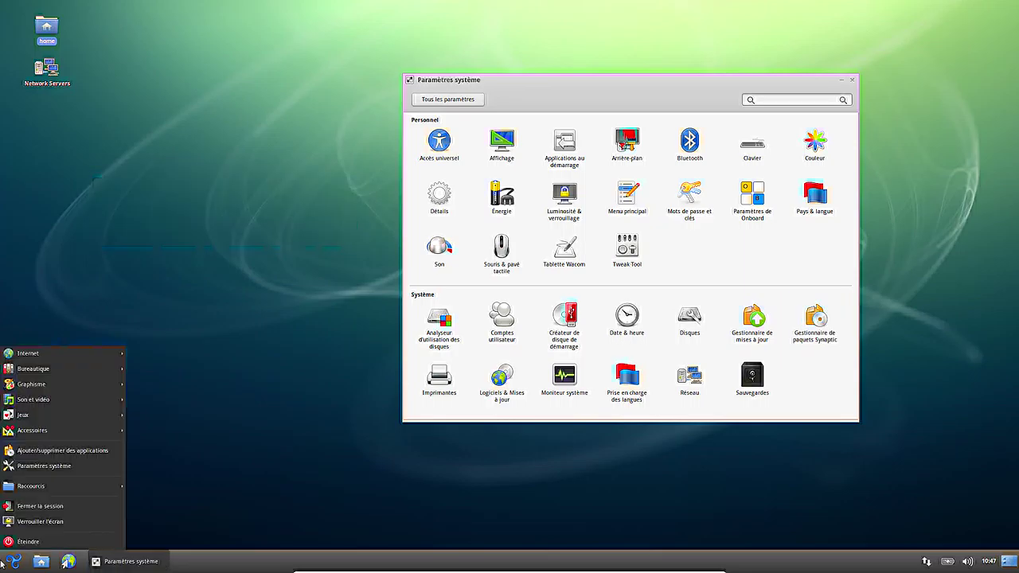
{"action": "left_click", "coordinate": [59, 460]}
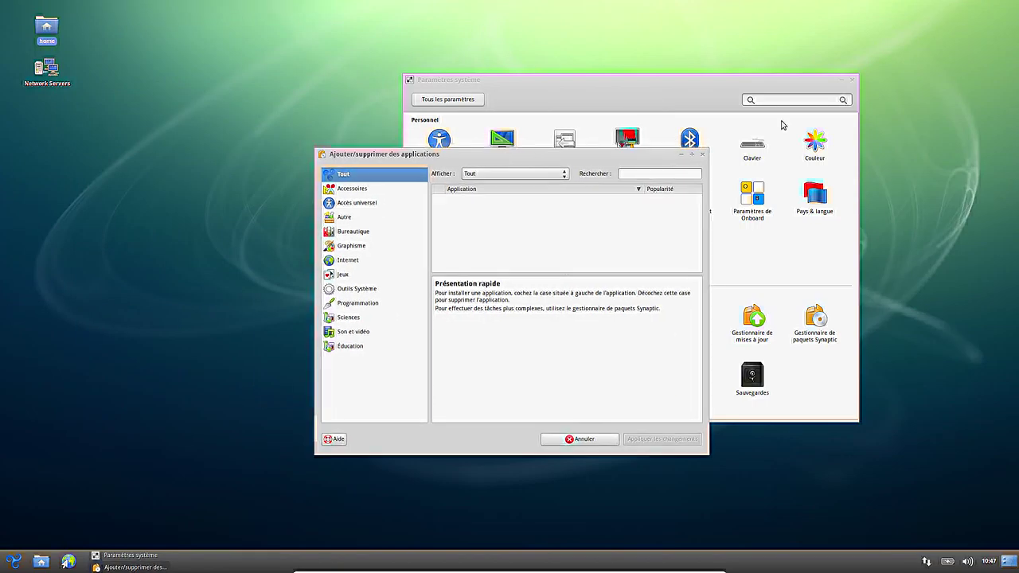
{"action": "left_click", "coordinate": [853, 79]}
{"action": "left_click", "coordinate": [853, 80]}
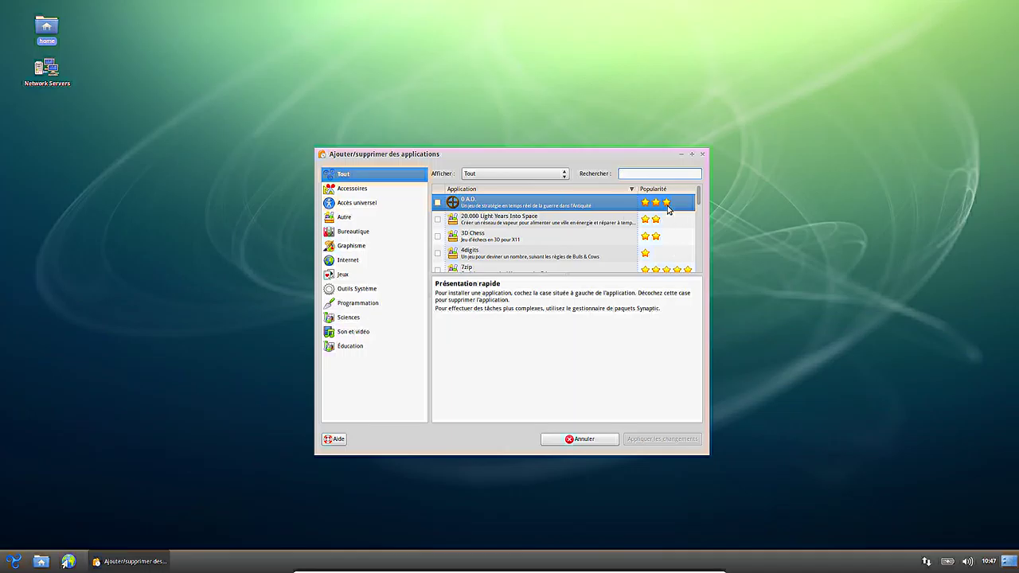
- Search the application catalogue for "audacity", and view the application's screenshot at full size before closing it
{"action": "type", "text": "udacity"}
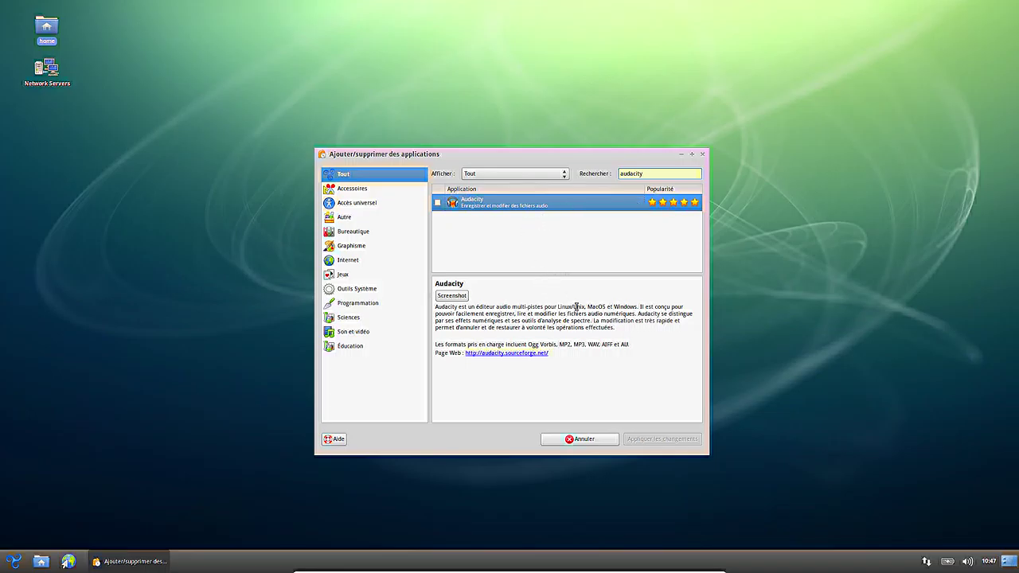
{"action": "left_click", "coordinate": [460, 296]}
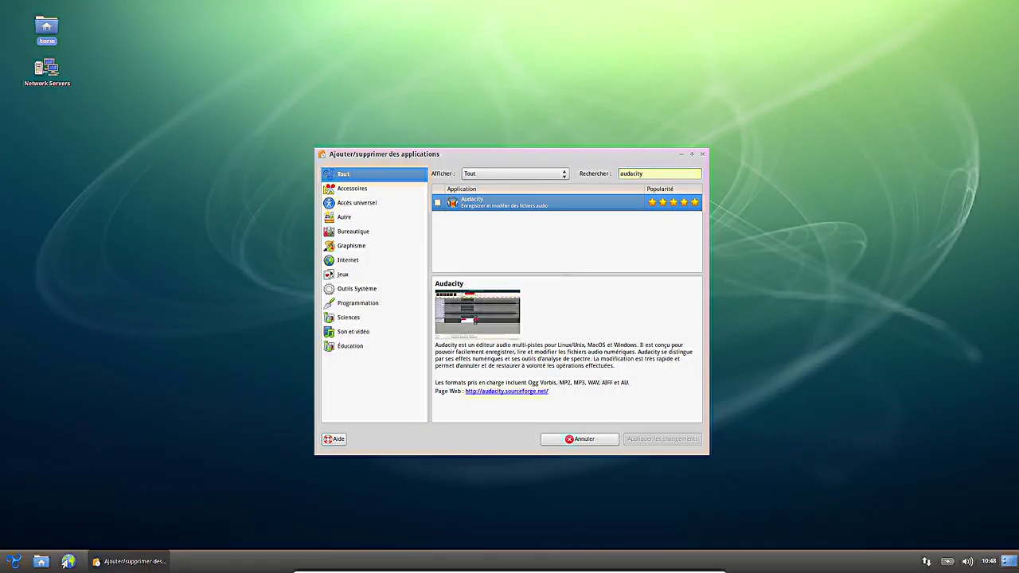
{"action": "left_click", "coordinate": [516, 328]}
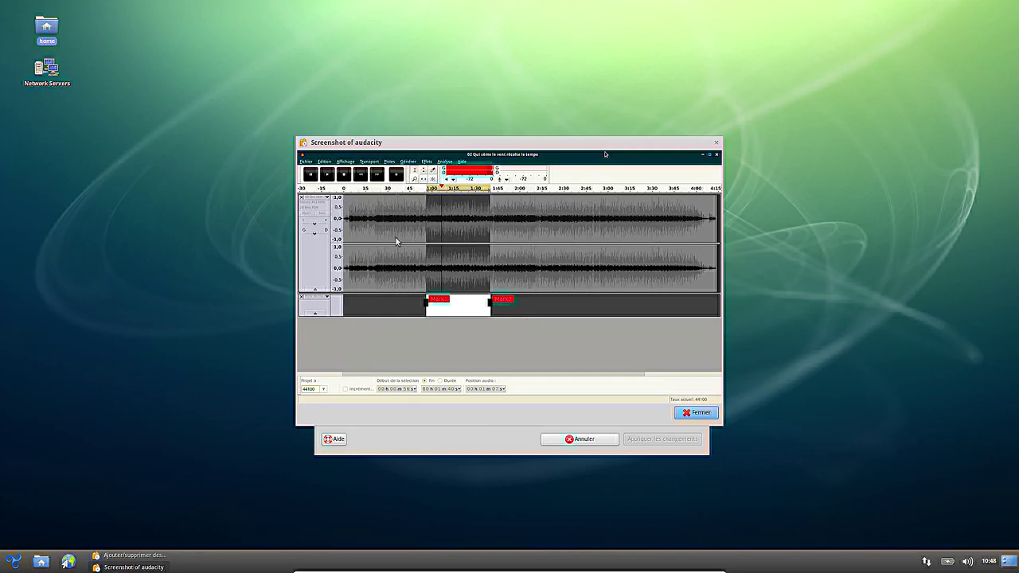
{"action": "left_click", "coordinate": [696, 412]}
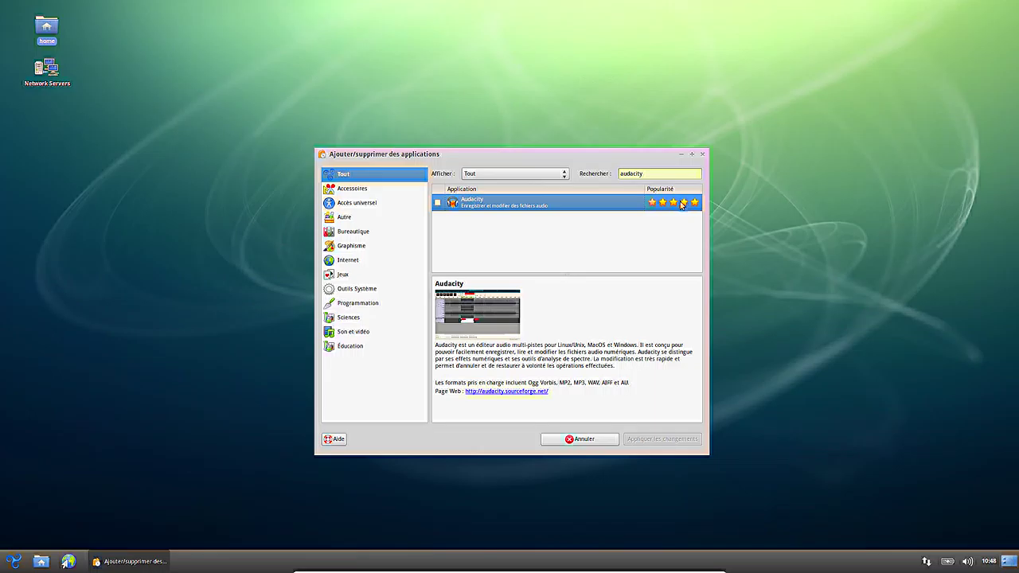
- Mark Audacity for installation, apply the change with the administrator password, and close the completion dialog
{"action": "left_click", "coordinate": [439, 204]}
{"action": "left_click", "coordinate": [676, 447]}
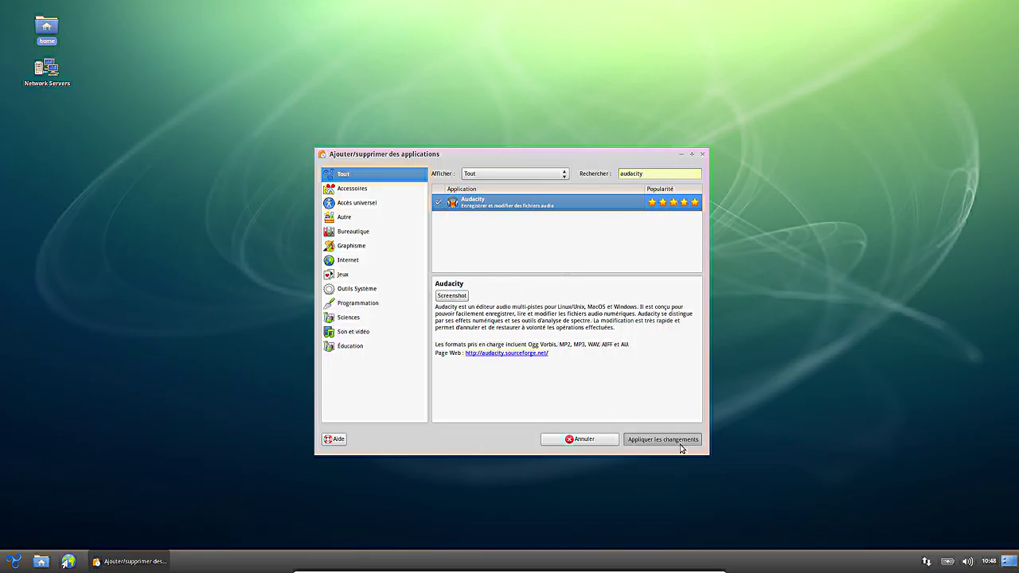
{"action": "left_click", "coordinate": [580, 368]}
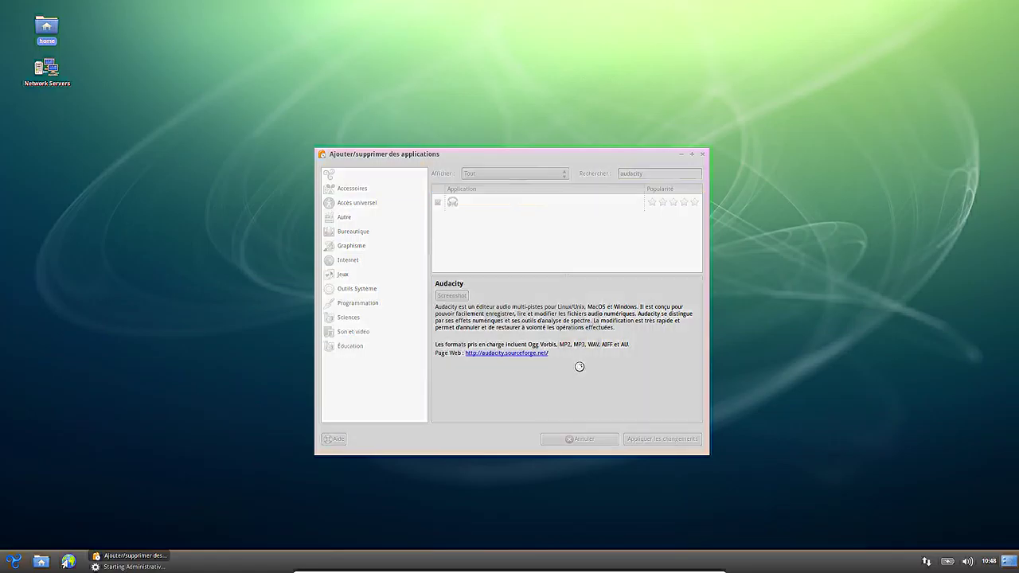
{"action": "type", "text": "•••"}
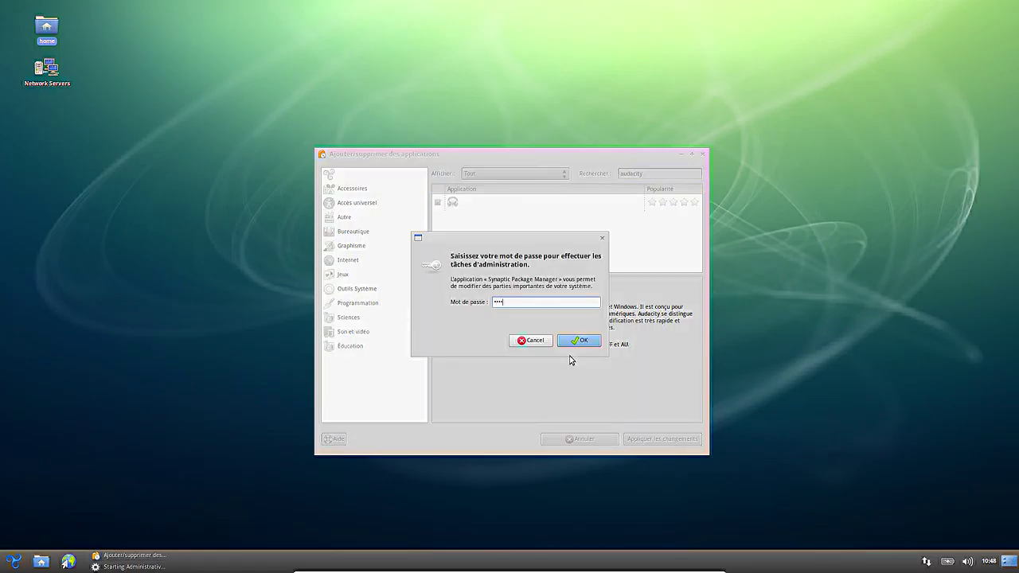
{"action": "key", "text": "Return"}
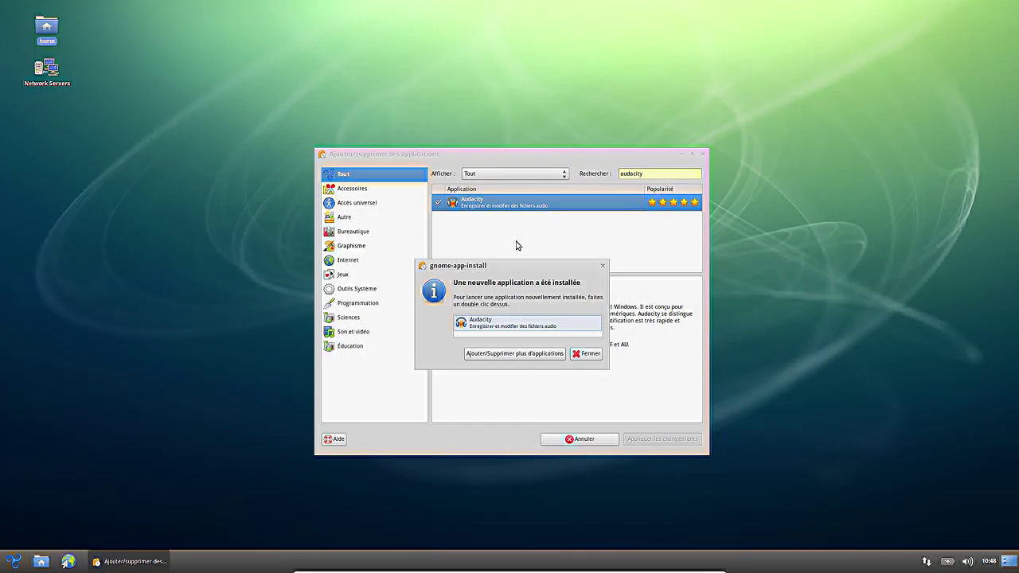
{"action": "left_click", "coordinate": [588, 355]}
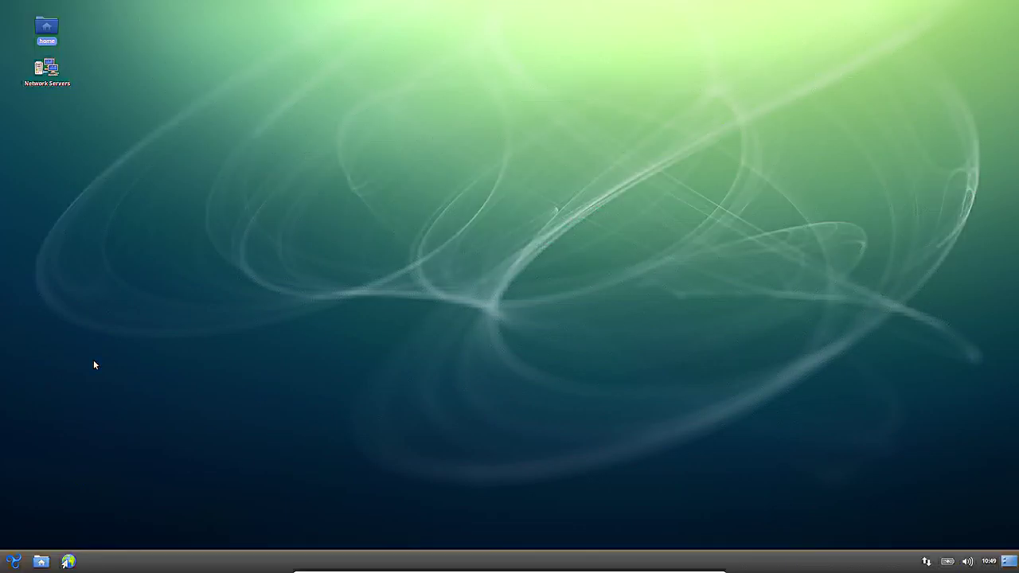
- Shut down the Trisquel computer and close the VirtualBox machine manager on the host desktop
{"action": "left_click", "coordinate": [13, 561]}
{"action": "left_click", "coordinate": [38, 542]}
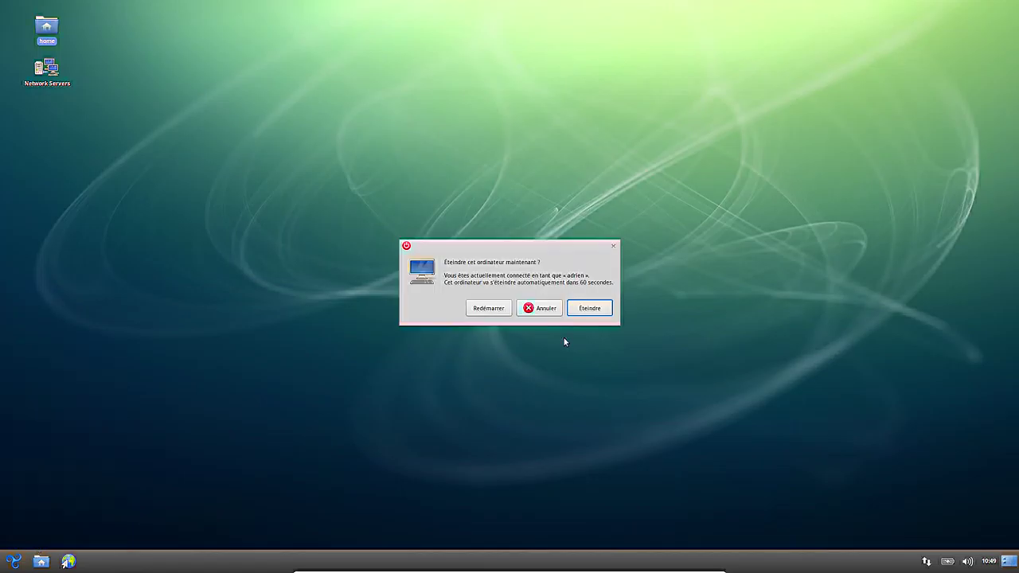
{"action": "left_click", "coordinate": [595, 309]}
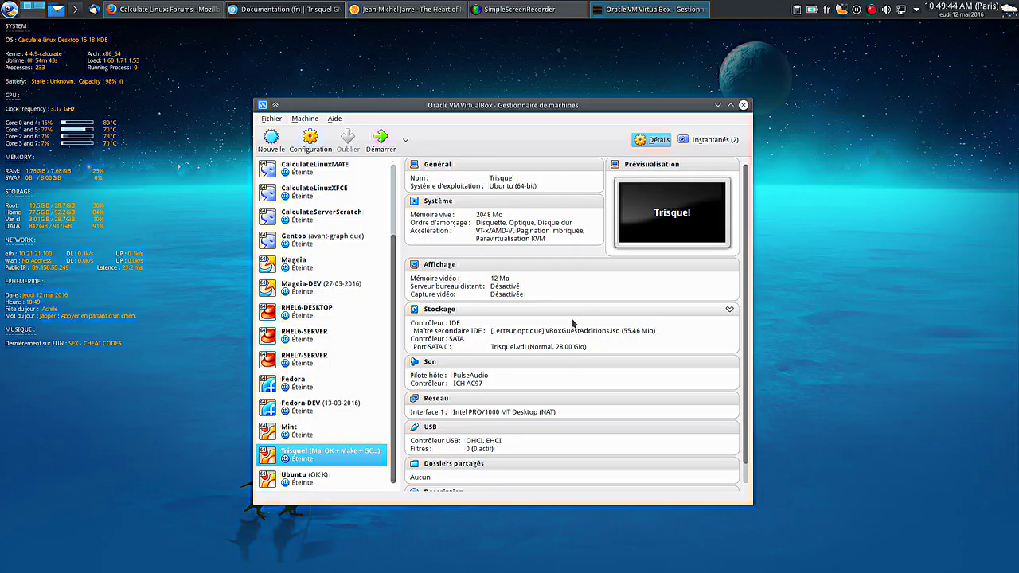
{"action": "left_click", "coordinate": [743, 106]}
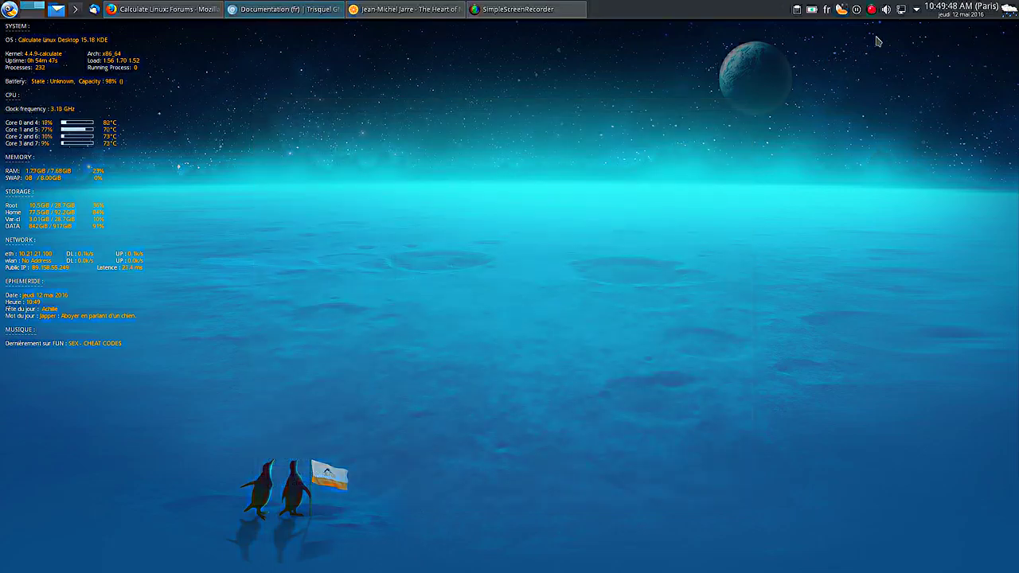
{"action": "right_click", "coordinate": [872, 9]}
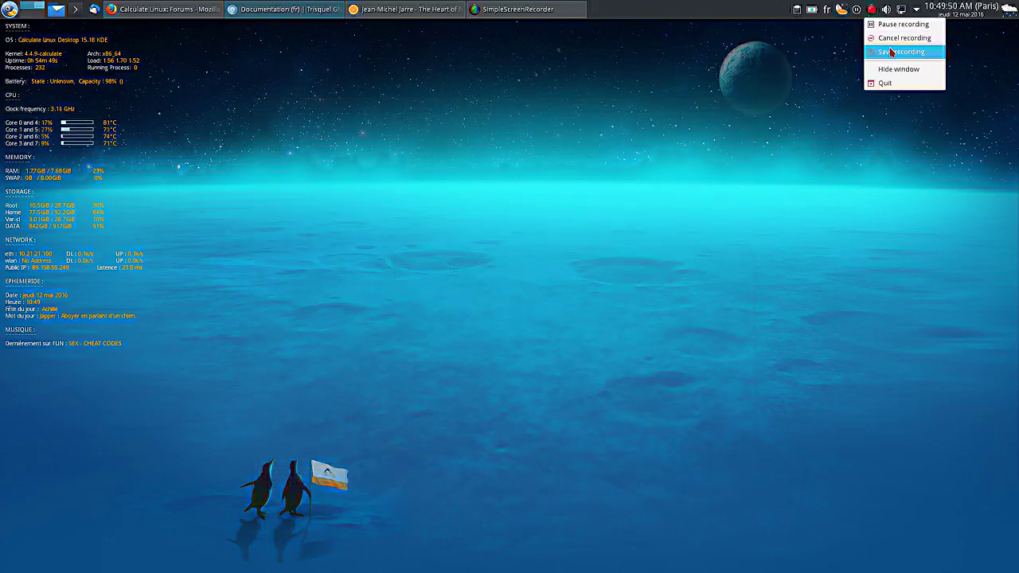